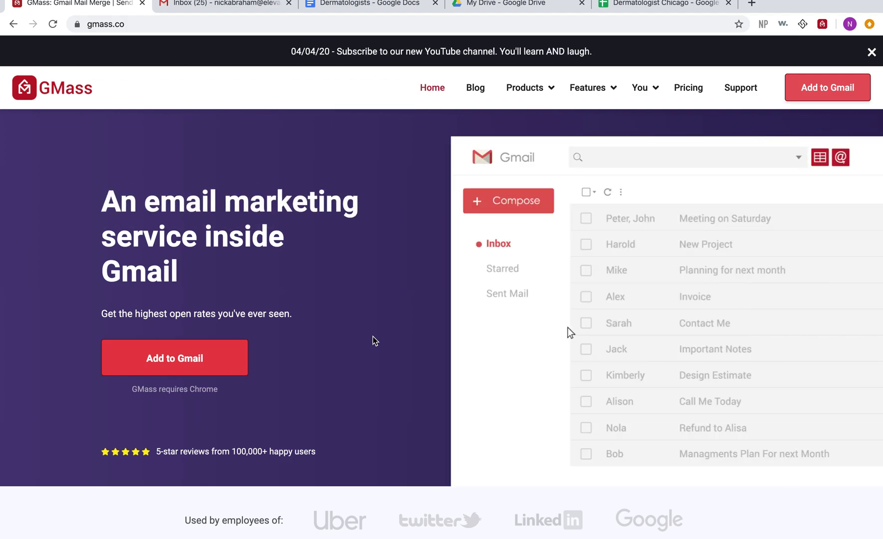
Review the GMass Minimal, Standard and Premium monthly plans, briefly glancing at the Numbers report.
{"action": "scroll", "coordinate": [372, 335], "scroll_direction": "up", "scroll_amount": 2}
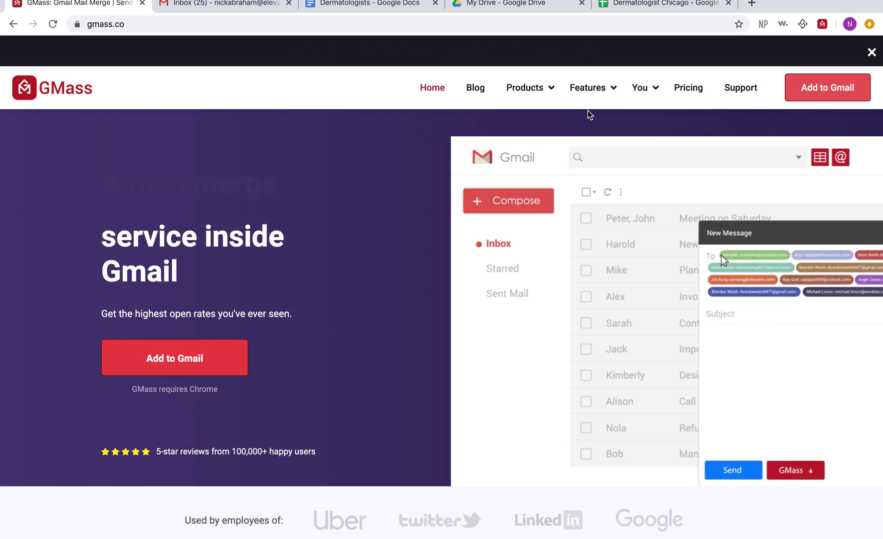
{"action": "left_click", "coordinate": [680, 91]}
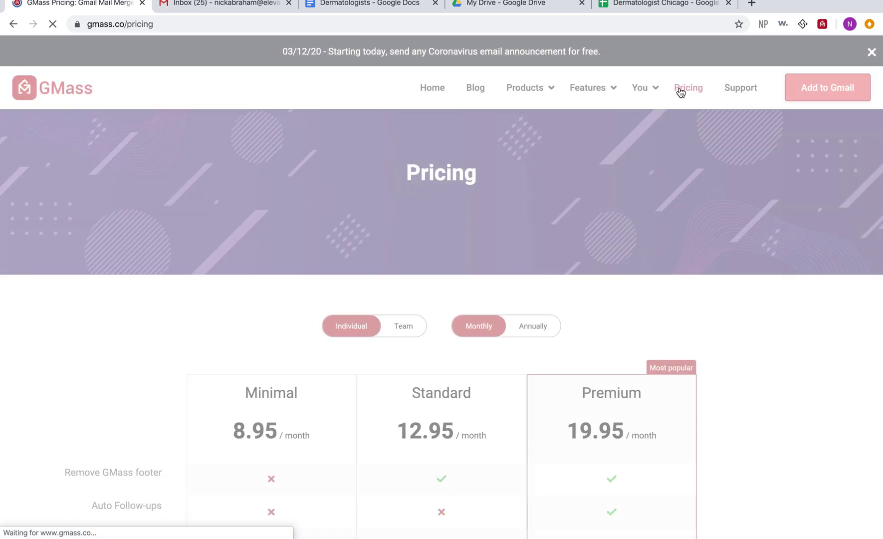
{"action": "scroll", "coordinate": [525, 355], "scroll_direction": "down", "scroll_amount": 3}
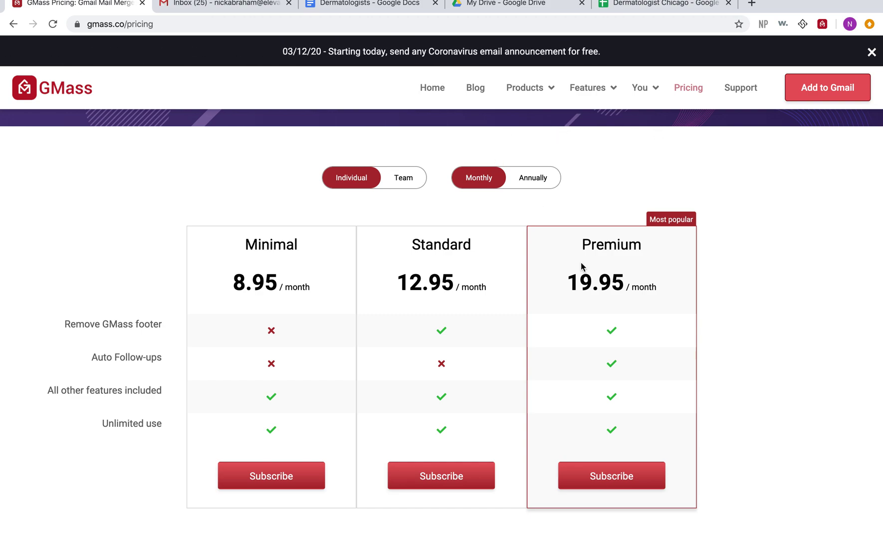
{"action": "scroll", "coordinate": [614, 289], "scroll_direction": "down", "scroll_amount": 2}
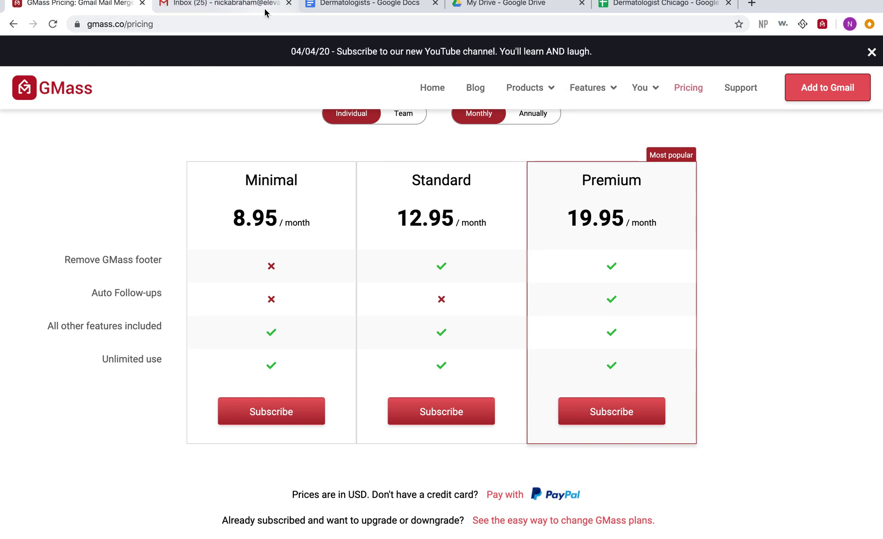
{"action": "key", "text": "ctrl+Left"}
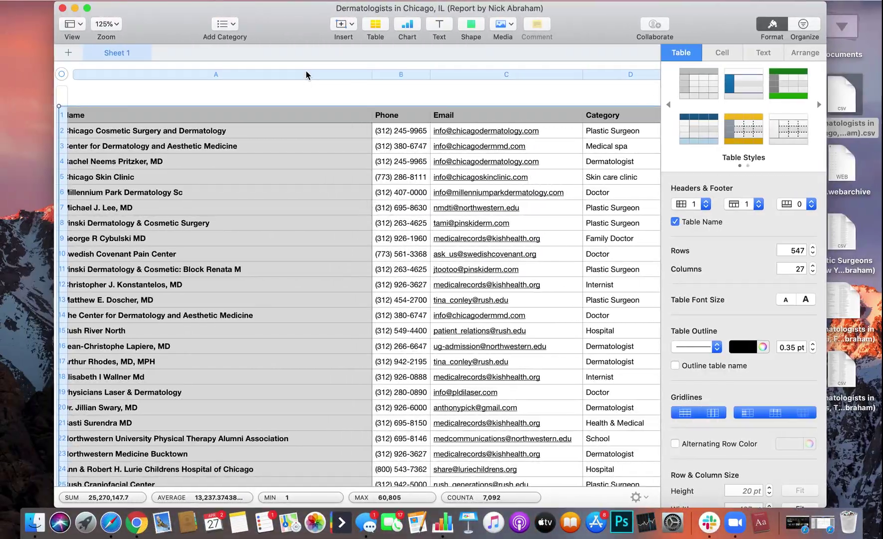
{"action": "scroll", "coordinate": [257, 332], "scroll_direction": "up", "scroll_amount": 20}
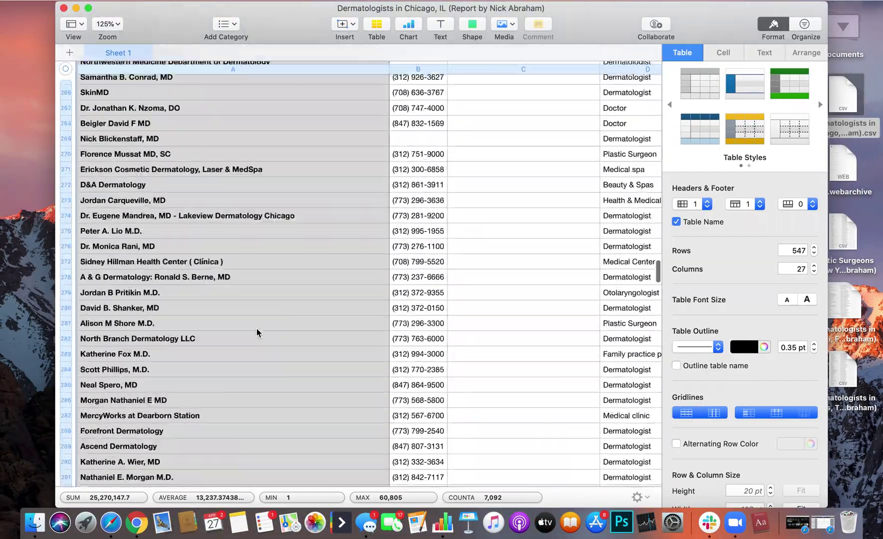
{"action": "key", "text": "ctrl+Right"}
{"action": "key", "text": "ctrl+Right"}
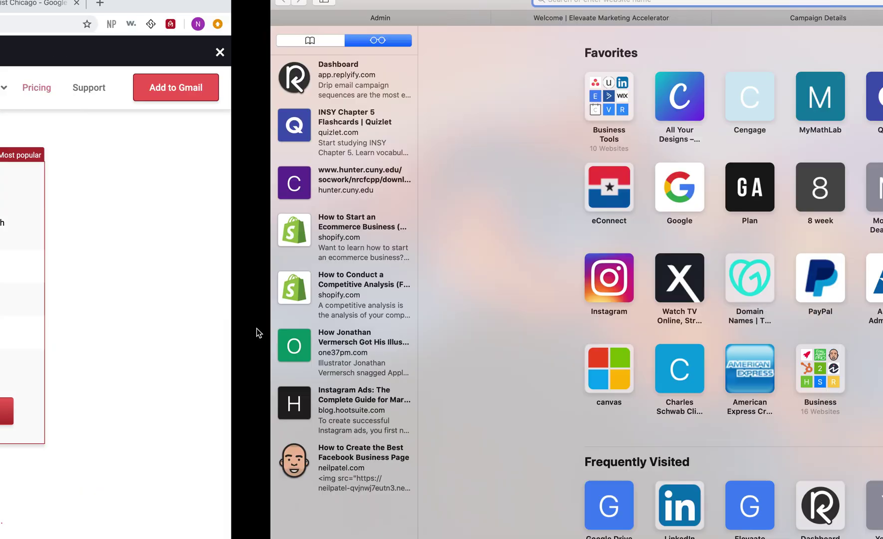
{"action": "key", "text": "ctrl+Left"}
Scroll through the Dermatologist Chicago Google Sheet rows, then go to the Numbers report.
{"action": "left_click", "coordinate": [676, 5]}
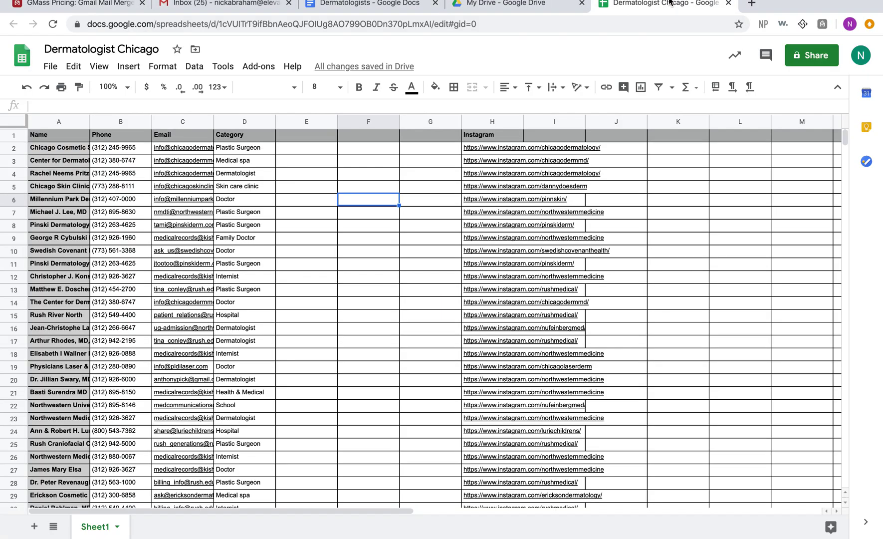
{"action": "scroll", "coordinate": [342, 325], "scroll_direction": "down", "scroll_amount": 20}
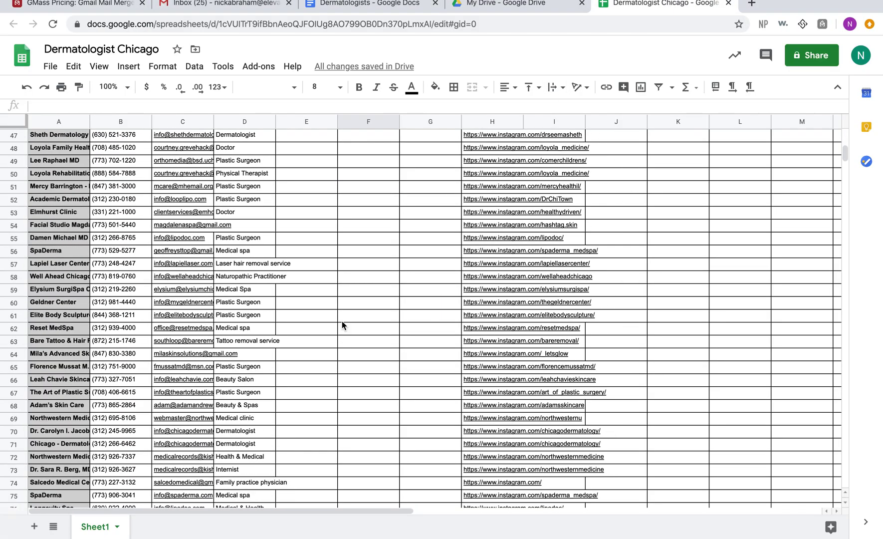
{"action": "scroll", "coordinate": [342, 322], "scroll_direction": "up", "scroll_amount": 20}
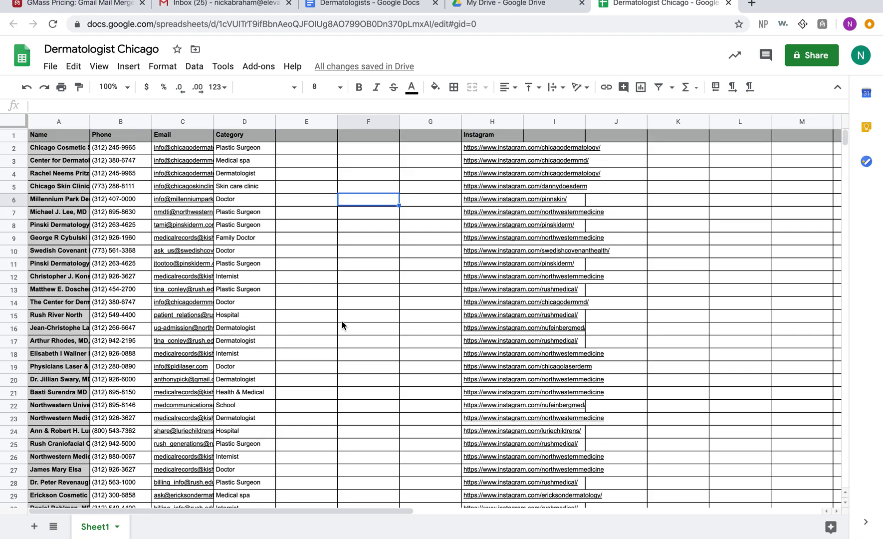
{"action": "key", "text": "ctrl+Left"}
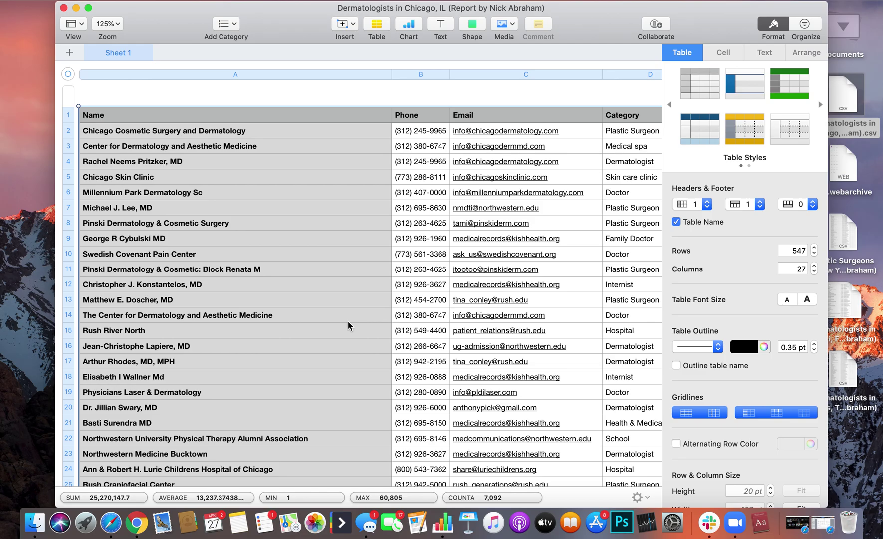
Scroll across the Numbers report's columns, from names and emails through to ratings.
{"action": "scroll", "coordinate": [349, 325], "scroll_direction": "right", "scroll_amount": 1}
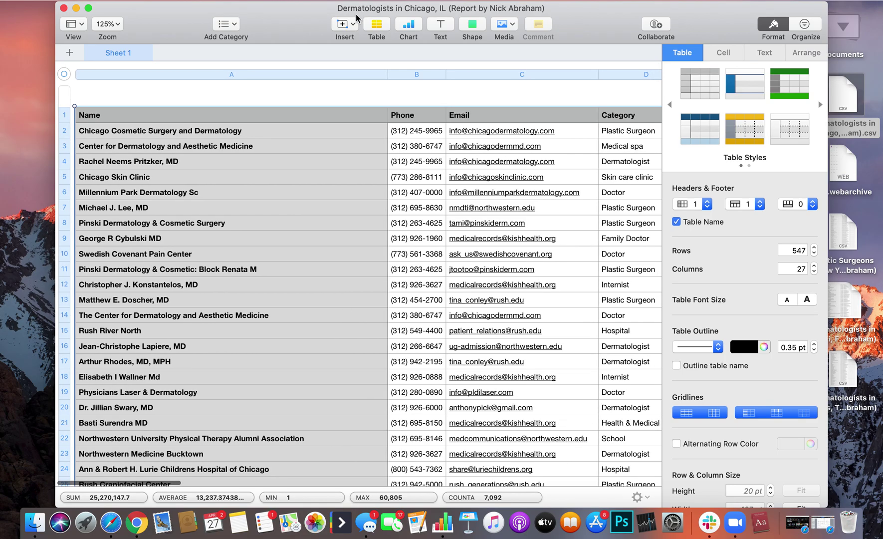
{"action": "scroll", "coordinate": [322, 268], "scroll_direction": "down", "scroll_amount": 5}
{"action": "scroll", "coordinate": [322, 269], "scroll_direction": "right", "scroll_amount": 2}
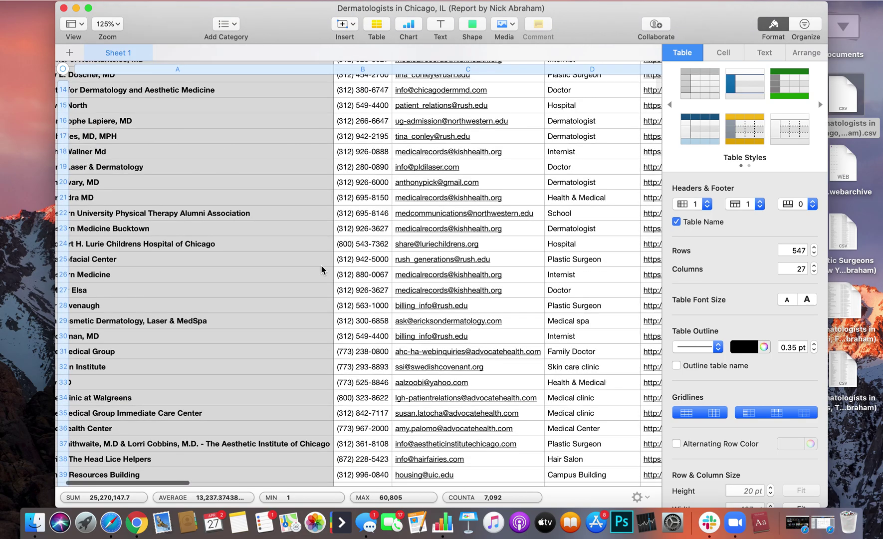
{"action": "scroll", "coordinate": [321, 270], "scroll_direction": "up", "scroll_amount": 5}
{"action": "scroll", "coordinate": [321, 269], "scroll_direction": "left", "scroll_amount": 2}
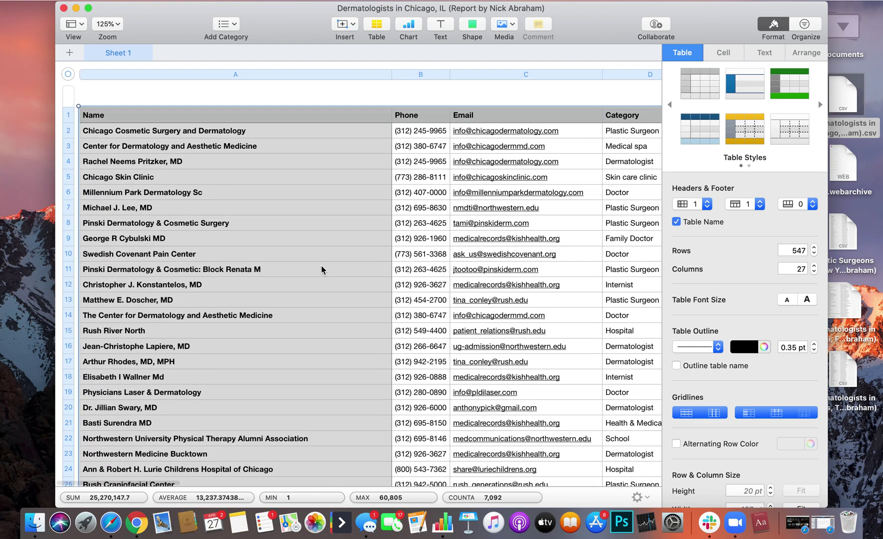
{"action": "scroll", "coordinate": [321, 269], "scroll_direction": "right", "scroll_amount": 8}
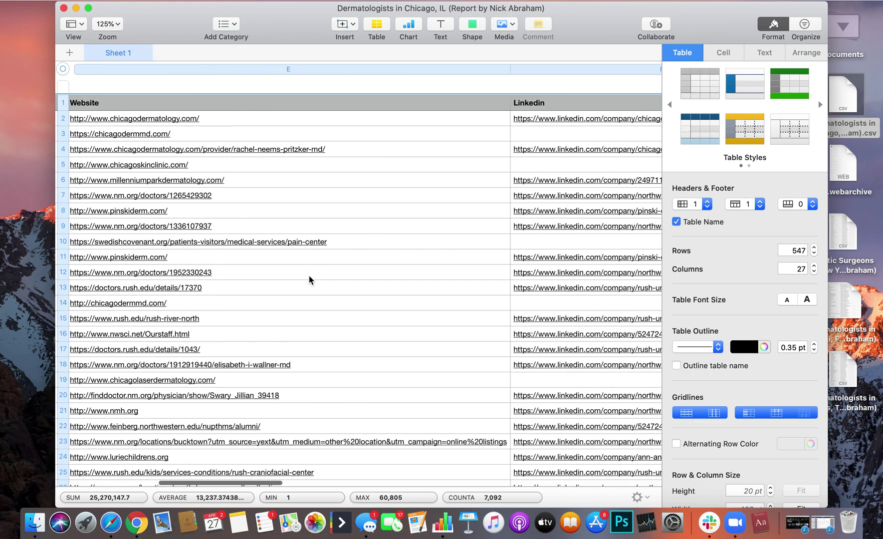
{"action": "scroll", "coordinate": [309, 279], "scroll_direction": "right", "scroll_amount": 8}
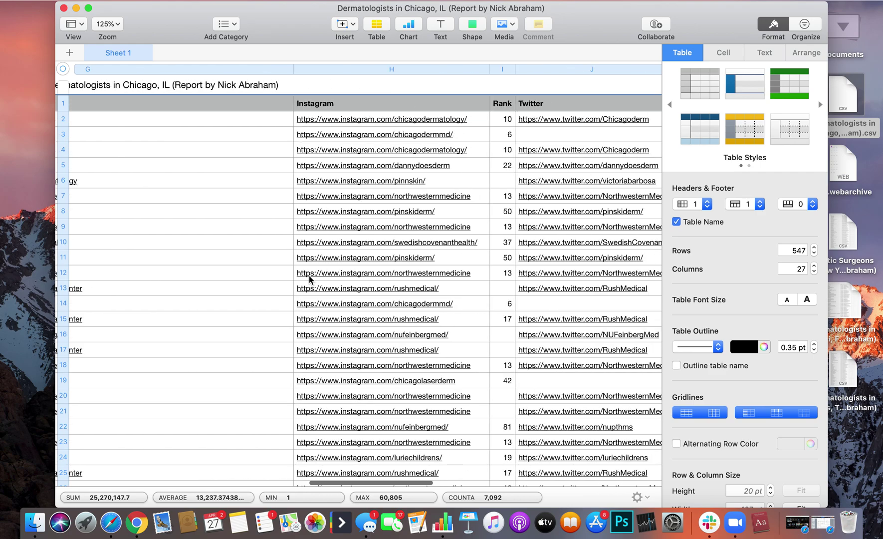
{"action": "scroll", "coordinate": [310, 279], "scroll_direction": "right", "scroll_amount": 8}
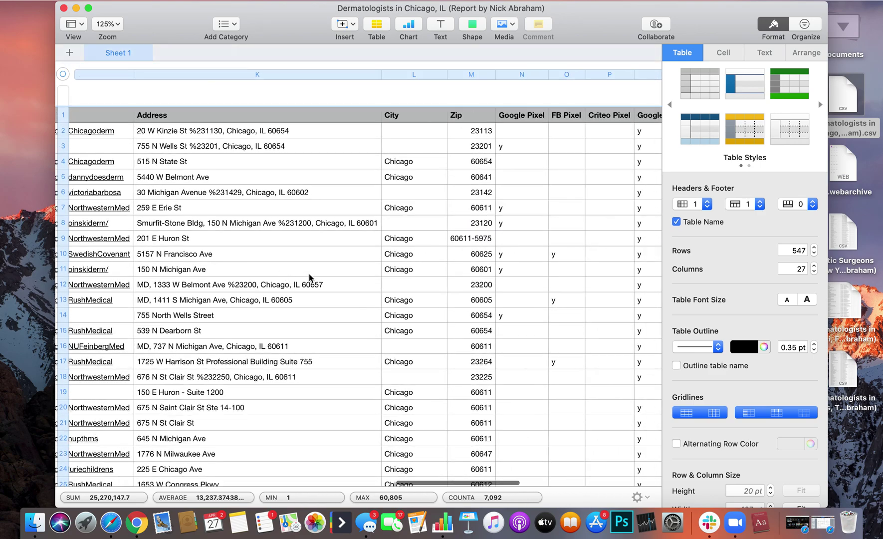
{"action": "scroll", "coordinate": [309, 278], "scroll_direction": "right", "scroll_amount": 8}
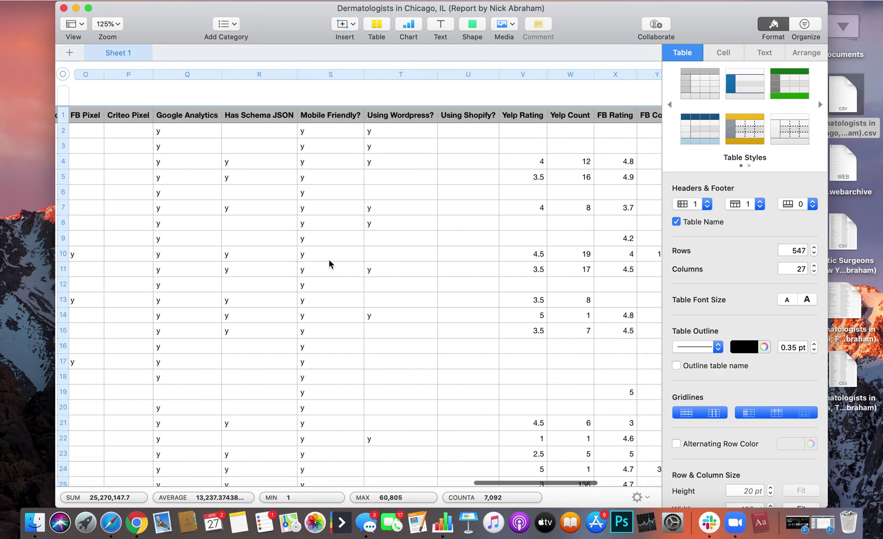
{"action": "scroll", "coordinate": [379, 365], "scroll_direction": "right", "scroll_amount": 2}
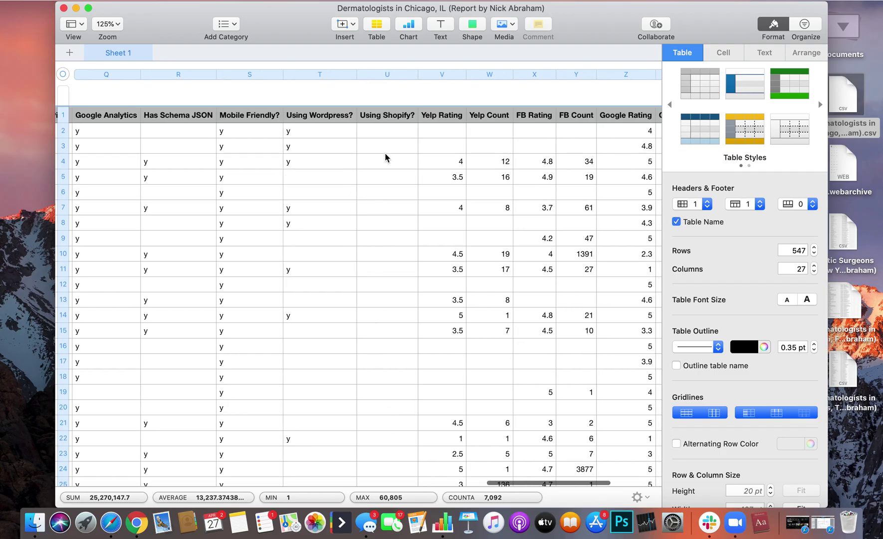
{"action": "scroll", "coordinate": [385, 158], "scroll_direction": "left", "scroll_amount": 20}
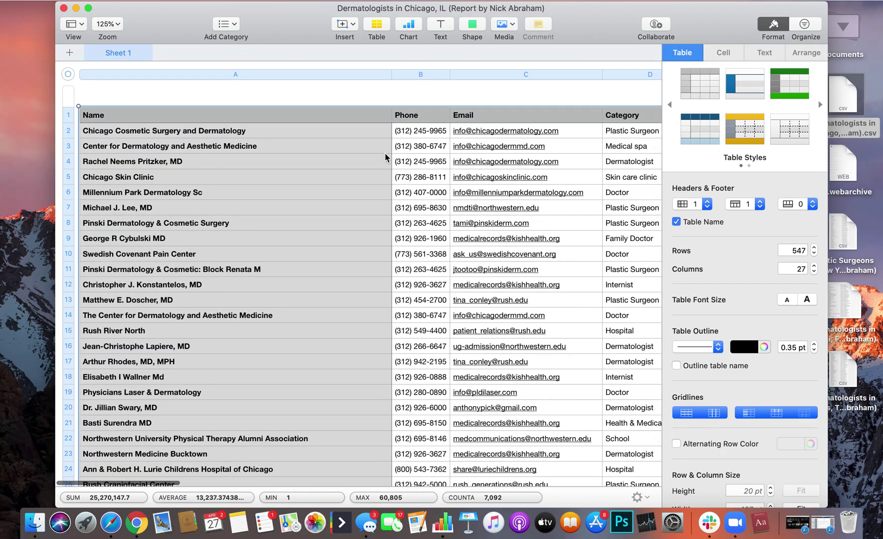
{"action": "scroll", "coordinate": [385, 158], "scroll_direction": "down", "scroll_amount": 5}
{"action": "scroll", "coordinate": [385, 157], "scroll_direction": "up", "scroll_amount": 5}
{"action": "scroll", "coordinate": [385, 158], "scroll_direction": "right", "scroll_amount": 1}
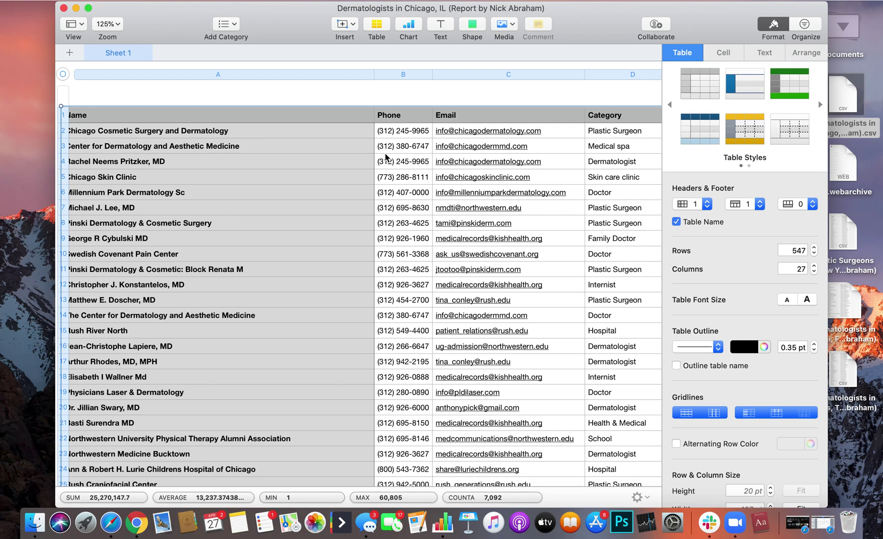
{"action": "scroll", "coordinate": [392, 279], "scroll_direction": "right", "scroll_amount": 2}
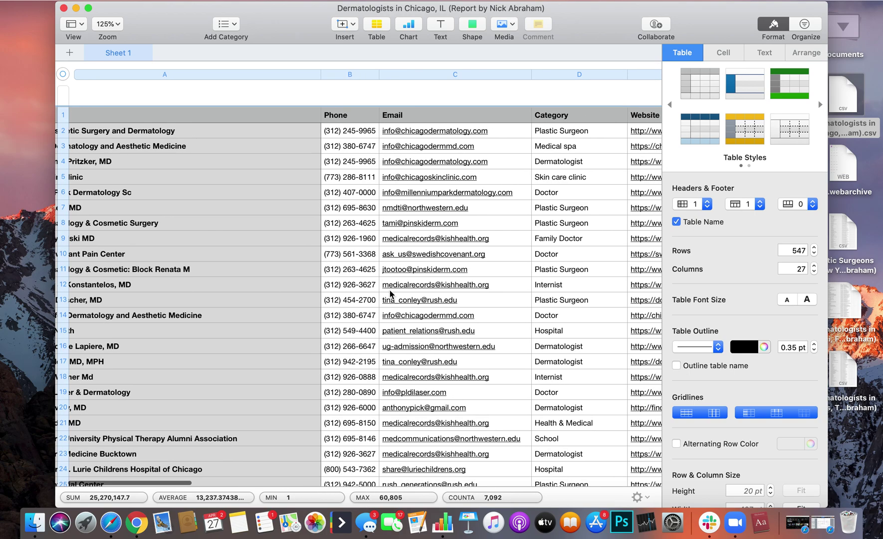
{"action": "scroll", "coordinate": [390, 294], "scroll_direction": "right", "scroll_amount": 10}
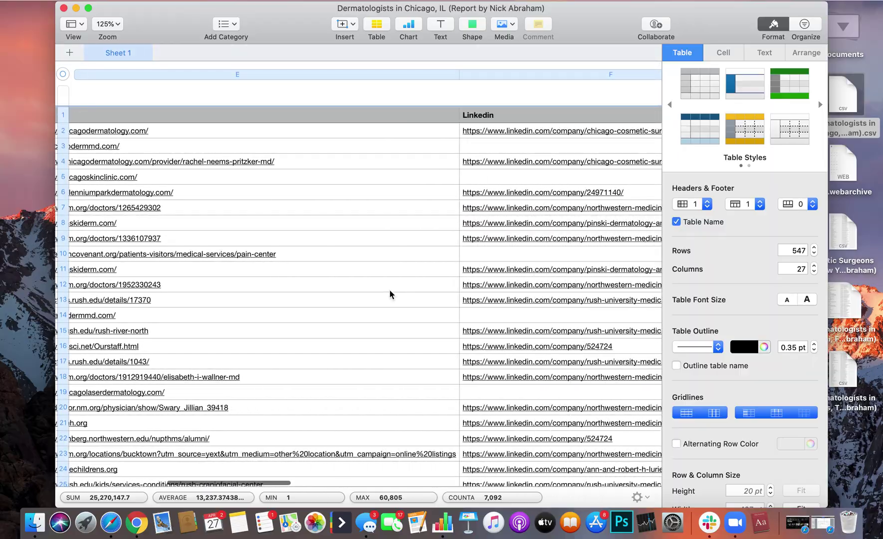
{"action": "scroll", "coordinate": [391, 295], "scroll_direction": "left", "scroll_amount": 10}
{"action": "scroll", "coordinate": [391, 294], "scroll_direction": "down", "scroll_amount": 20}
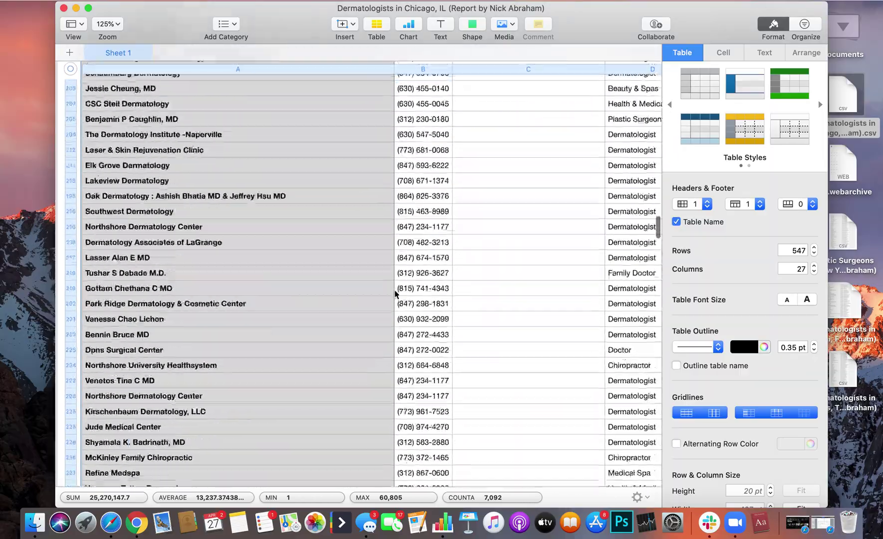
{"action": "scroll", "coordinate": [395, 294], "scroll_direction": "up", "scroll_amount": 15}
{"action": "scroll", "coordinate": [394, 289], "scroll_direction": "right", "scroll_amount": 1}
{"action": "scroll", "coordinate": [395, 284], "scroll_direction": "down", "scroll_amount": 15}
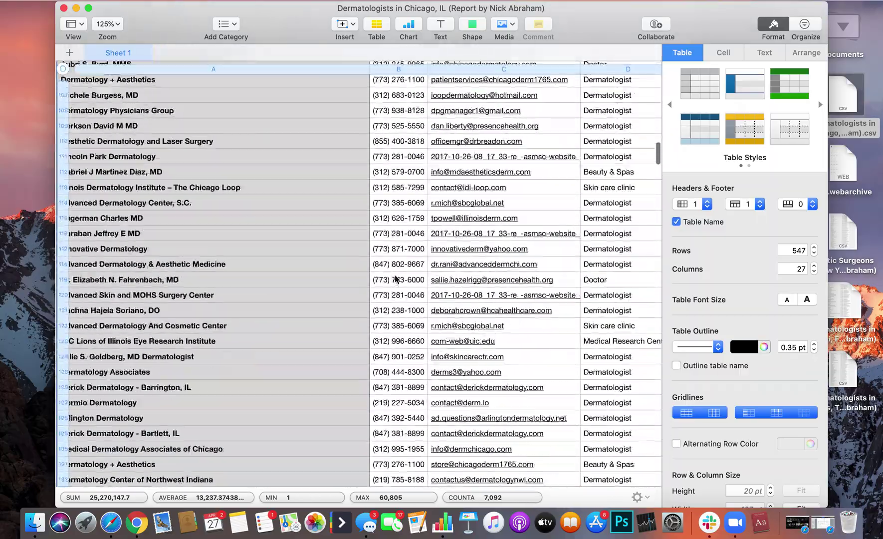
{"action": "scroll", "coordinate": [395, 277], "scroll_direction": "up", "scroll_amount": 5}
{"action": "scroll", "coordinate": [449, 269], "scroll_direction": "down", "scroll_amount": 8}
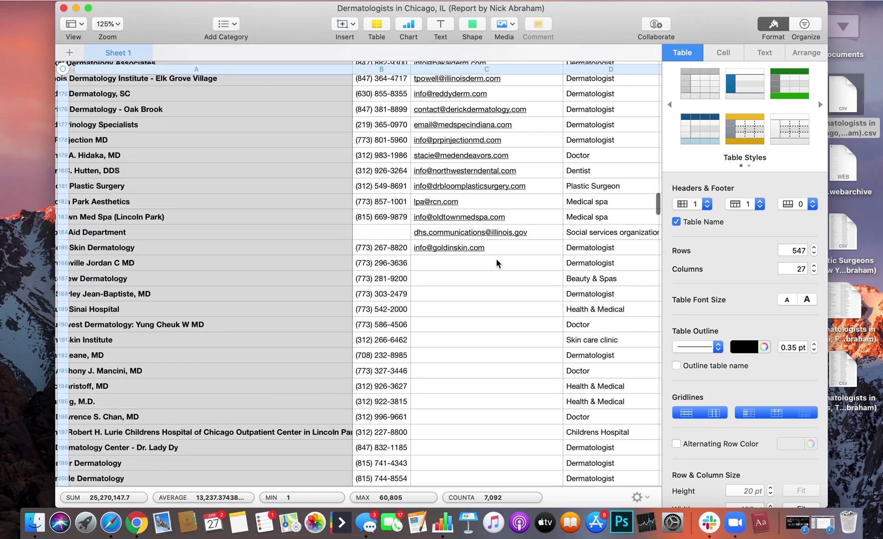
{"action": "scroll", "coordinate": [419, 276], "scroll_direction": "right", "scroll_amount": 10}
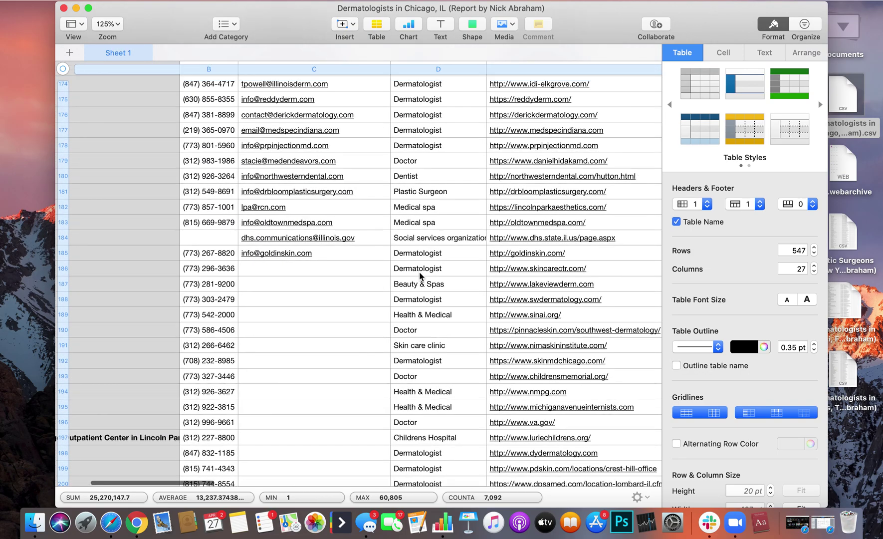
{"action": "scroll", "coordinate": [419, 276], "scroll_direction": "right", "scroll_amount": 5}
{"action": "scroll", "coordinate": [420, 276], "scroll_direction": "up", "scroll_amount": 5}
Scroll the Dermatologist Chicago sheet down to row 105 and back, then return to Numbers.
{"action": "key", "text": "ctrl+Right"}
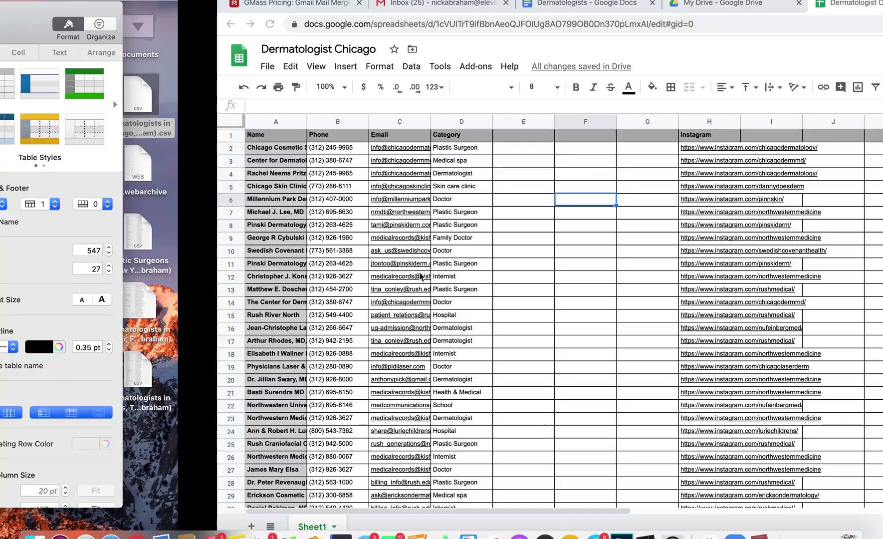
{"action": "scroll", "coordinate": [419, 276], "scroll_direction": "down", "scroll_amount": 15}
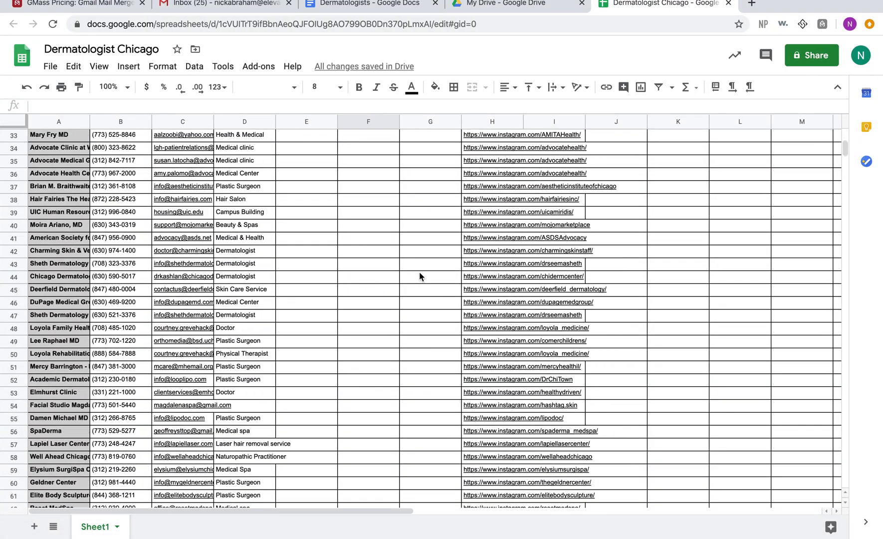
{"action": "scroll", "coordinate": [419, 277], "scroll_direction": "down", "scroll_amount": 20}
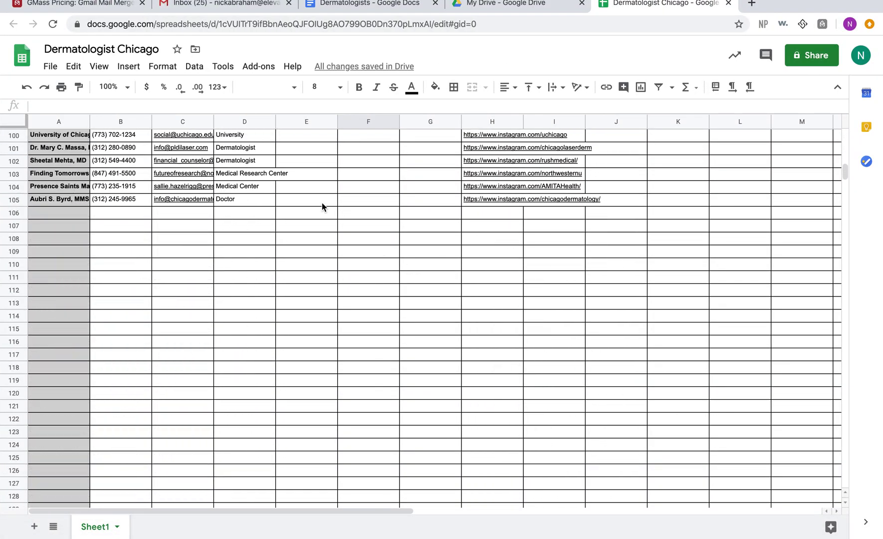
{"action": "scroll", "coordinate": [309, 202], "scroll_direction": "up", "scroll_amount": 20}
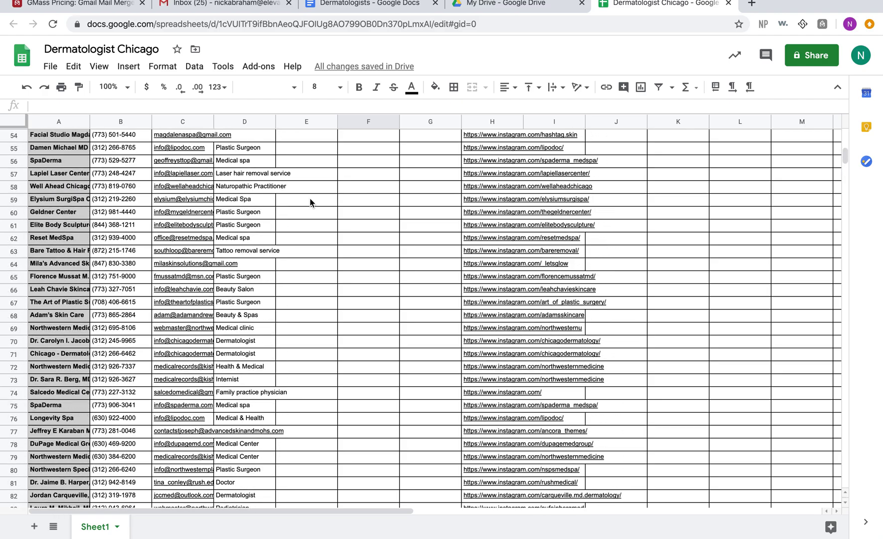
{"action": "scroll", "coordinate": [310, 199], "scroll_direction": "up", "scroll_amount": 3}
{"action": "key", "text": "ctrl+Left"}
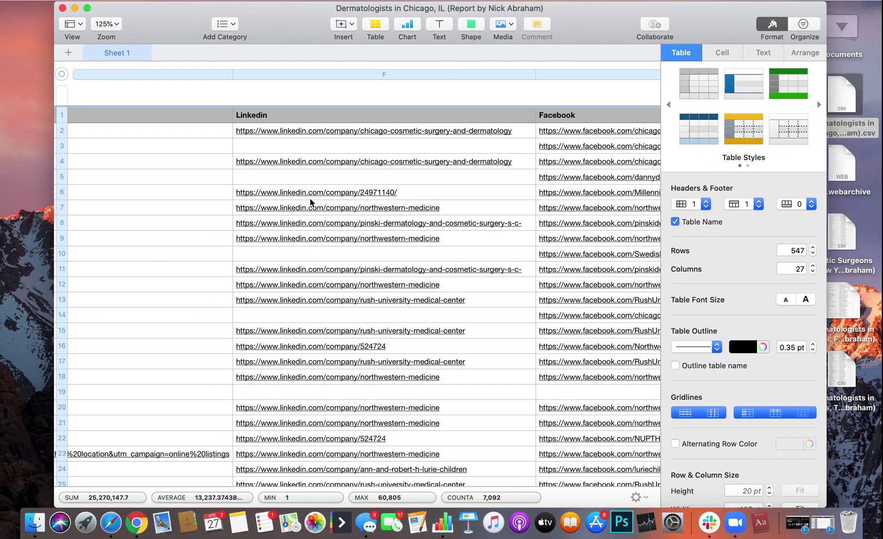
Scroll the Numbers report from row 1 down past row 540.
{"action": "scroll", "coordinate": [310, 201], "scroll_direction": "left", "scroll_amount": 10}
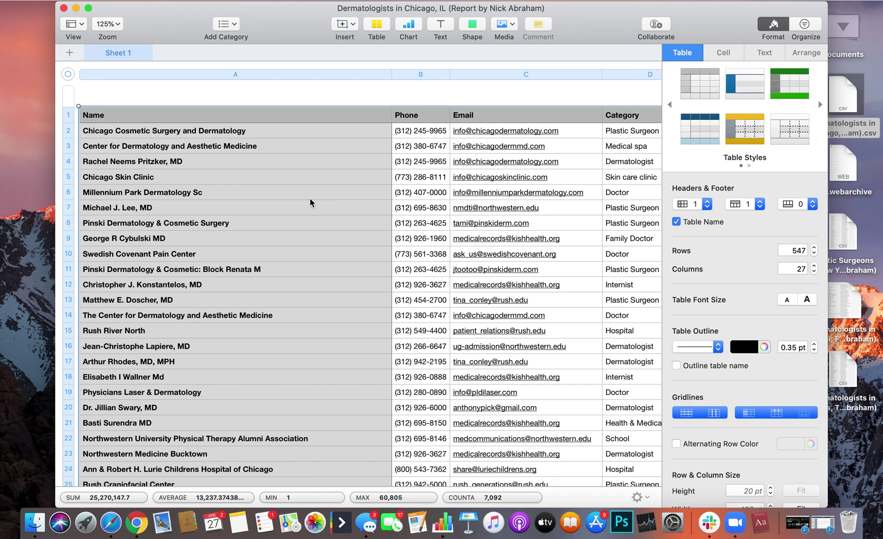
{"action": "scroll", "coordinate": [310, 201], "scroll_direction": "down", "scroll_amount": 20}
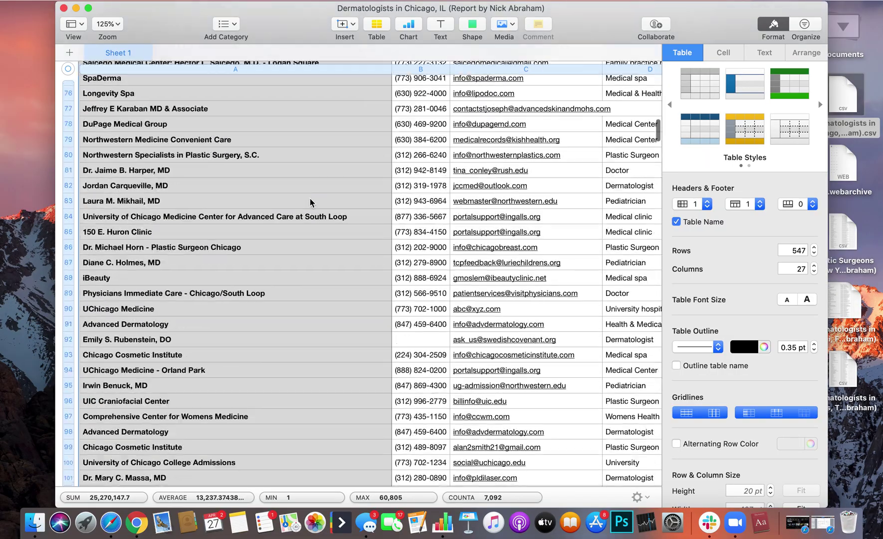
{"action": "scroll", "coordinate": [309, 202], "scroll_direction": "down", "scroll_amount": 20}
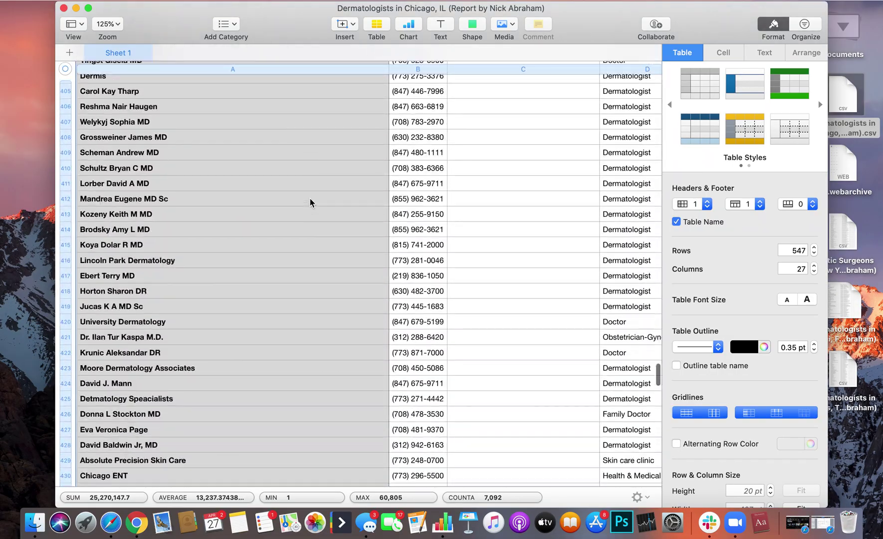
{"action": "scroll", "coordinate": [424, 296], "scroll_direction": "down", "scroll_amount": 5}
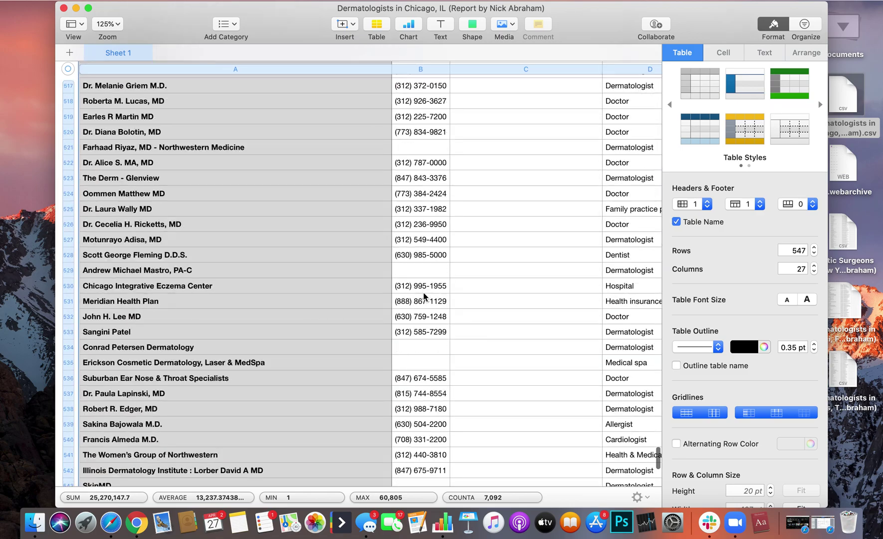
Switch to the Dermatologist Chicago Google Sheet and scroll through its rows.
{"action": "key", "text": "super+Tab"}
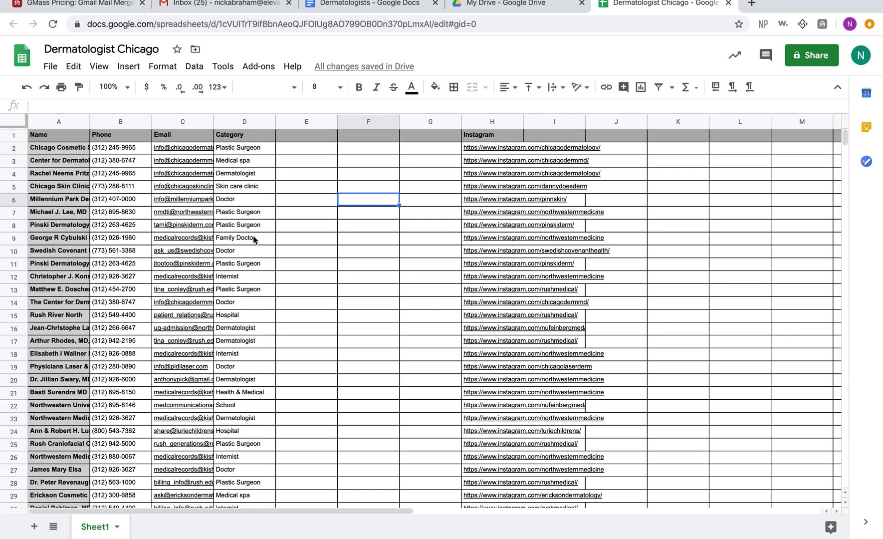
{"action": "scroll", "coordinate": [255, 364], "scroll_direction": "down", "scroll_amount": 2}
{"action": "scroll", "coordinate": [255, 364], "scroll_direction": "down", "scroll_amount": 10}
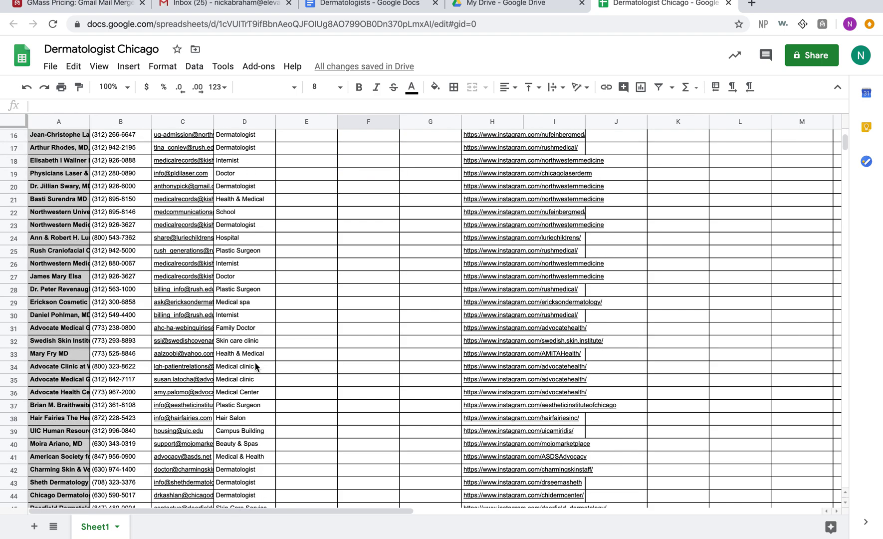
{"action": "scroll", "coordinate": [259, 390], "scroll_direction": "down", "scroll_amount": 6}
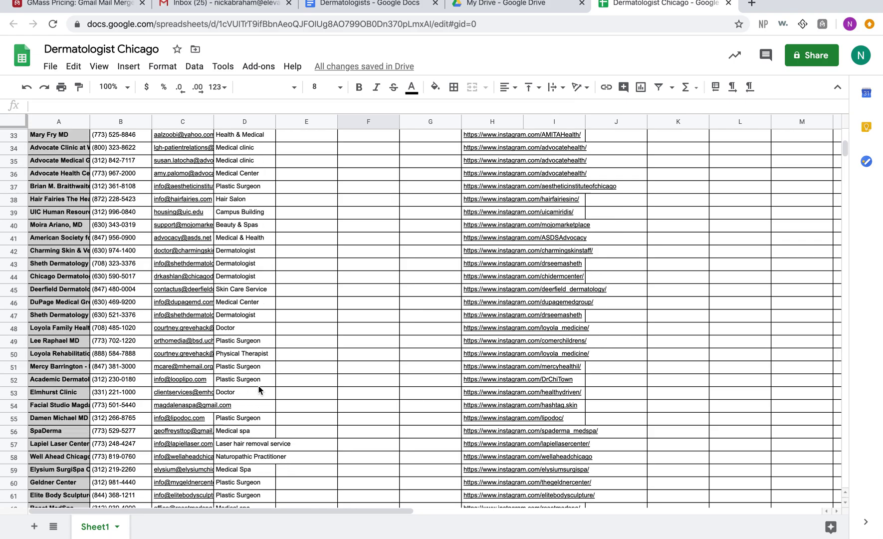
{"action": "scroll", "coordinate": [259, 390], "scroll_direction": "down", "scroll_amount": 12}
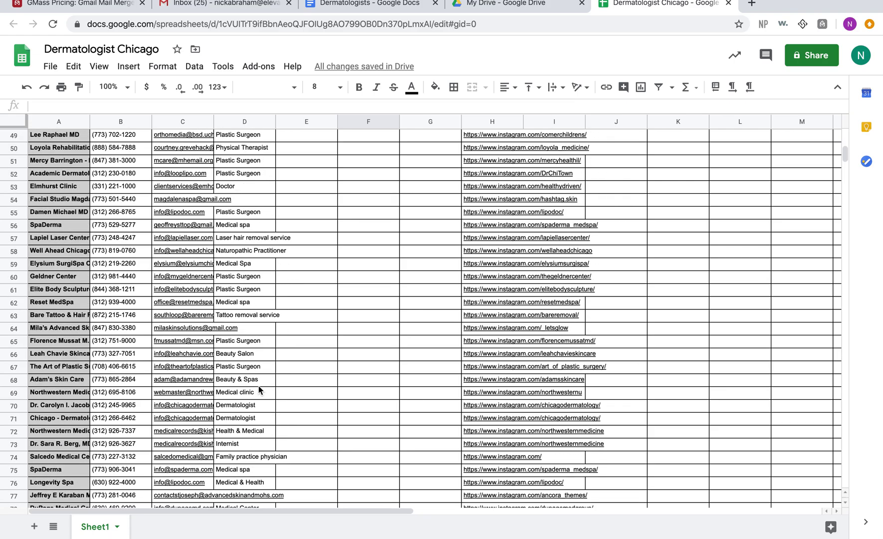
{"action": "scroll", "coordinate": [258, 389], "scroll_direction": "down", "scroll_amount": 4}
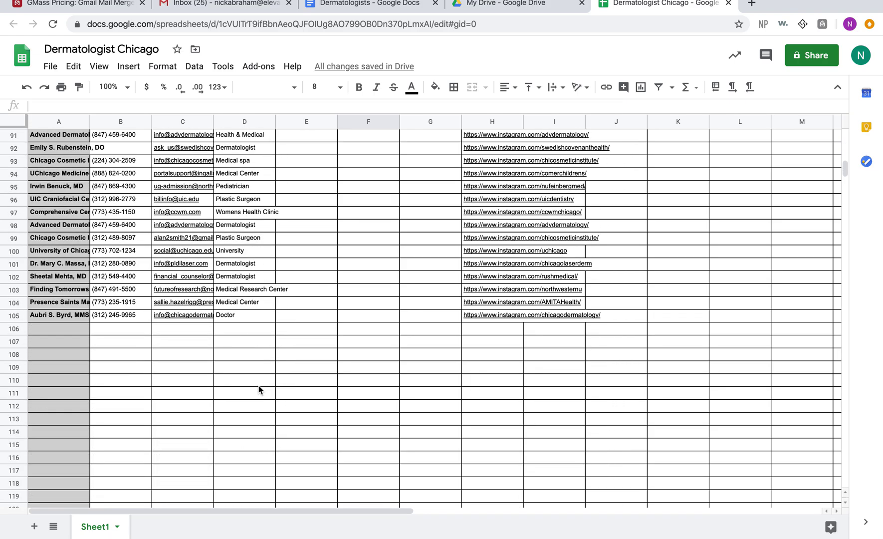
{"action": "scroll", "coordinate": [259, 389], "scroll_direction": "up", "scroll_amount": 20}
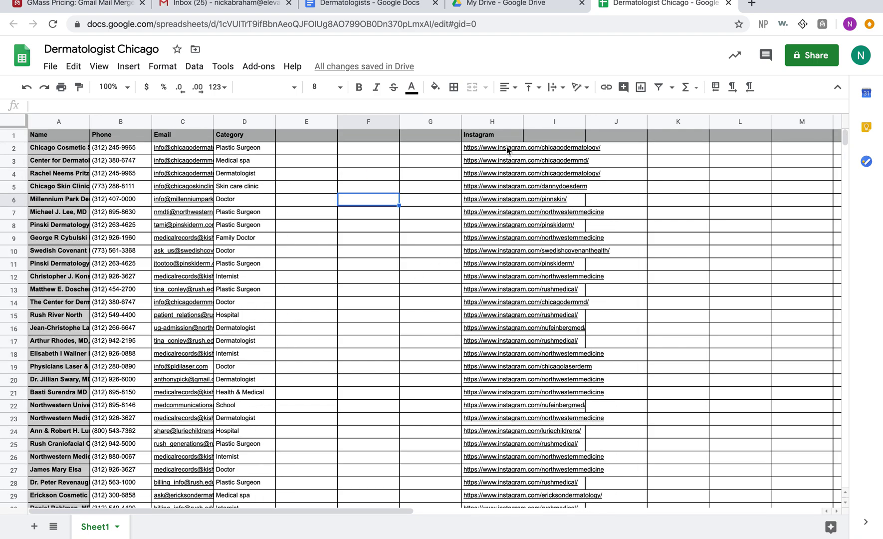
Select cell F5 and browse the Format, Data, Tools, View and Edit menus toward Find and replace.
{"action": "left_click", "coordinate": [351, 184]}
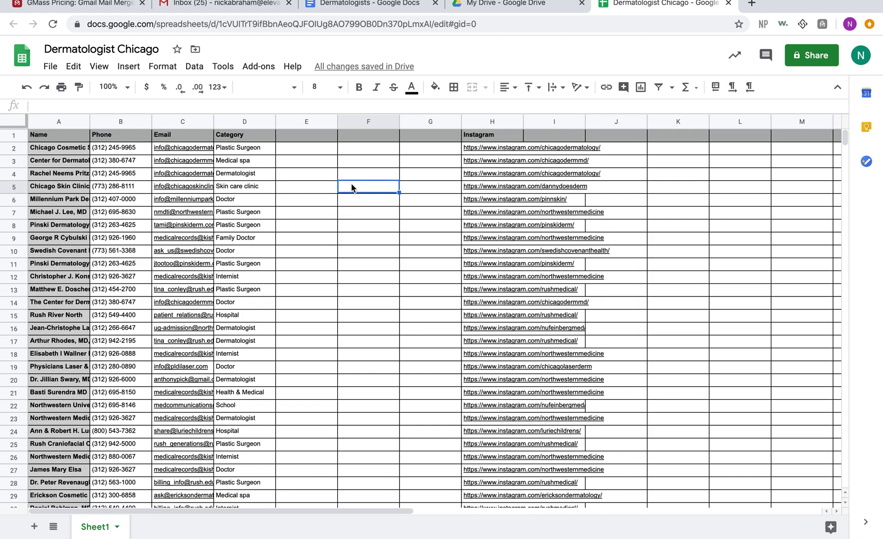
{"action": "left_click", "coordinate": [158, 67]}
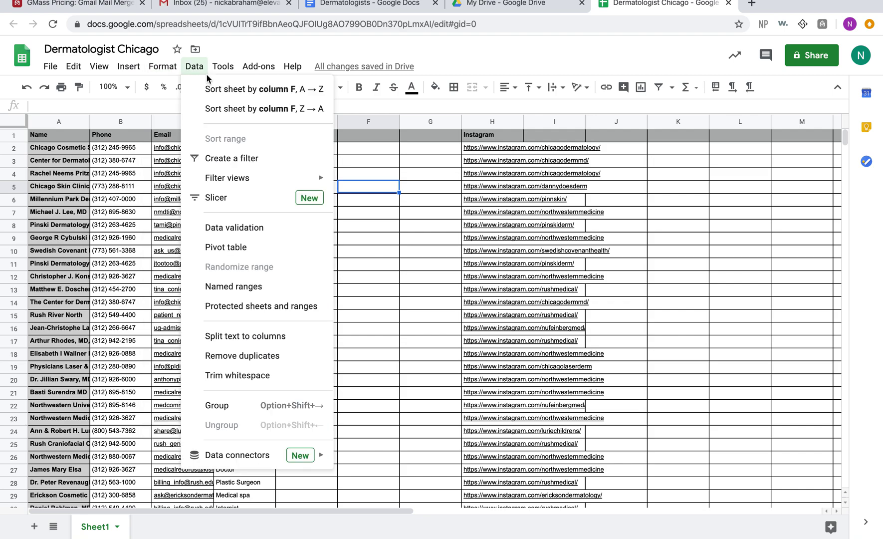
{"action": "mouse_move", "coordinate": [129, 66]}
{"action": "mouse_move", "coordinate": [166, 69]}
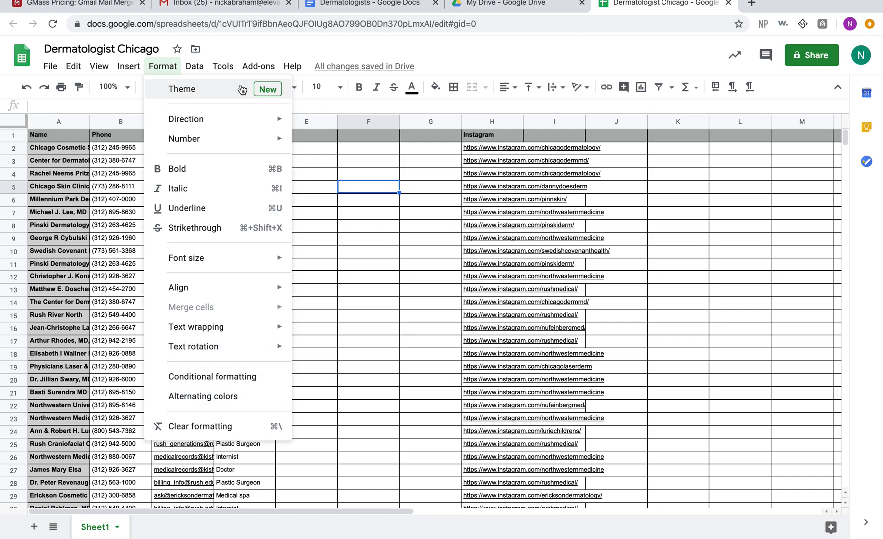
{"action": "mouse_move", "coordinate": [194, 67]}
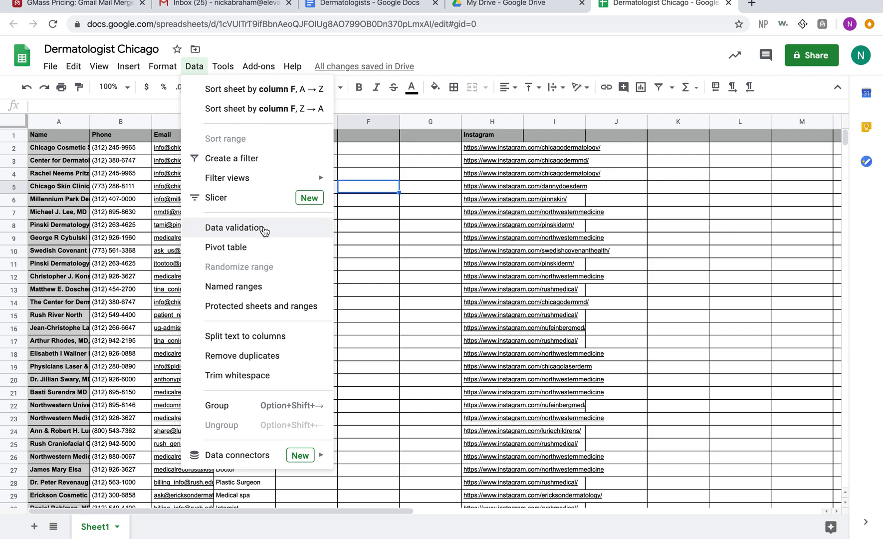
{"action": "mouse_move", "coordinate": [260, 175]}
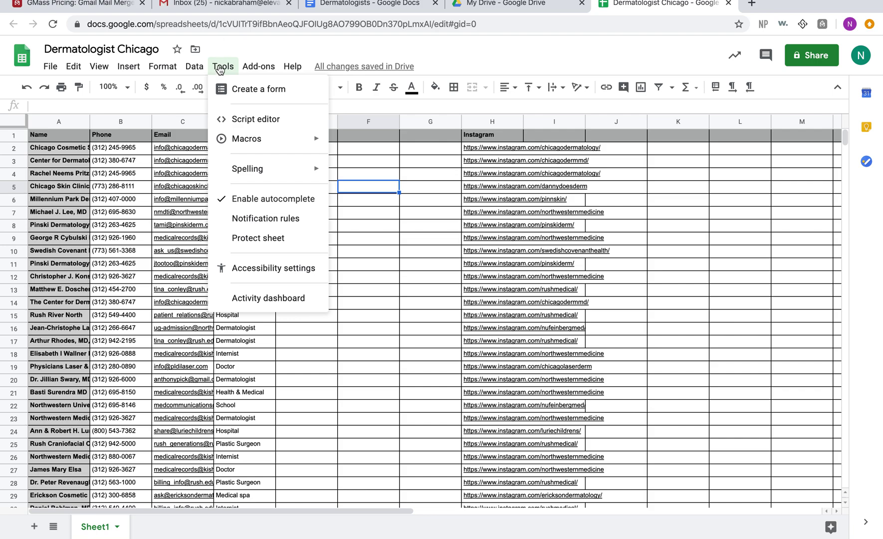
{"action": "mouse_move", "coordinate": [100, 68]}
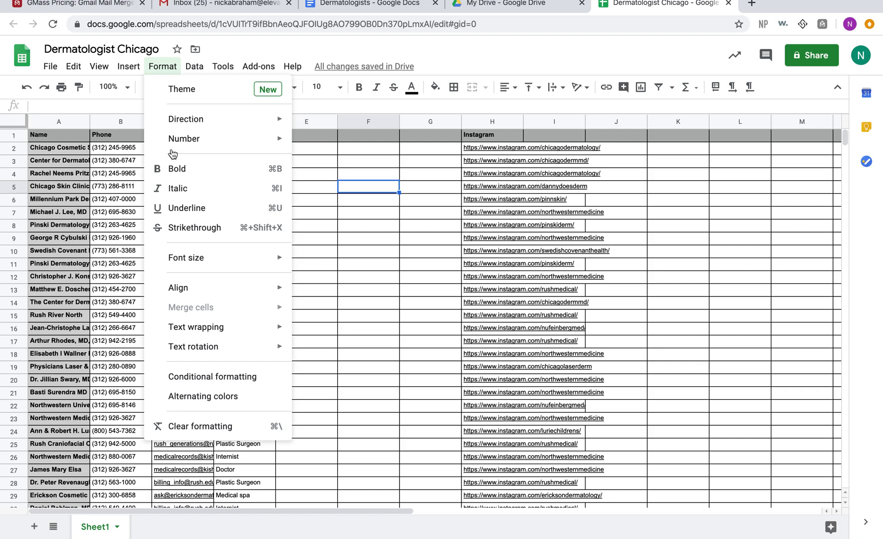
{"action": "mouse_move", "coordinate": [208, 349]}
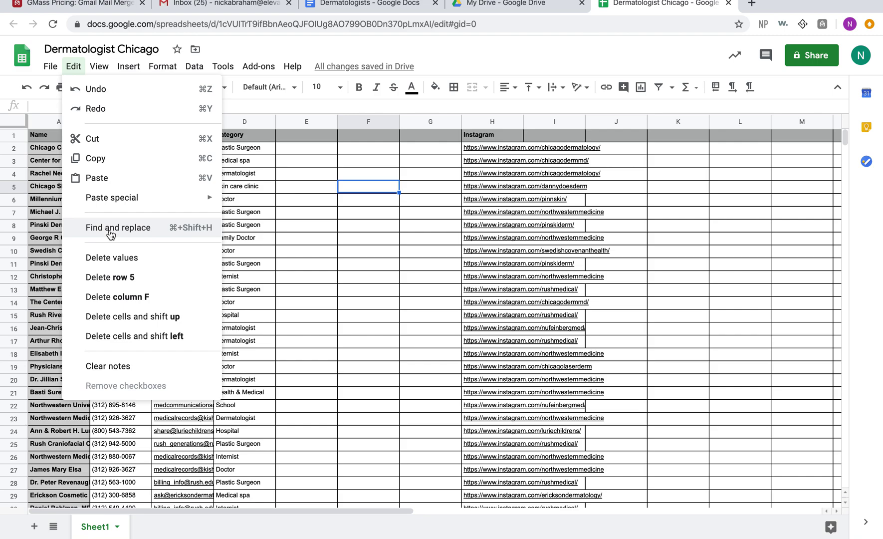
{"action": "left_click", "coordinate": [111, 228]}
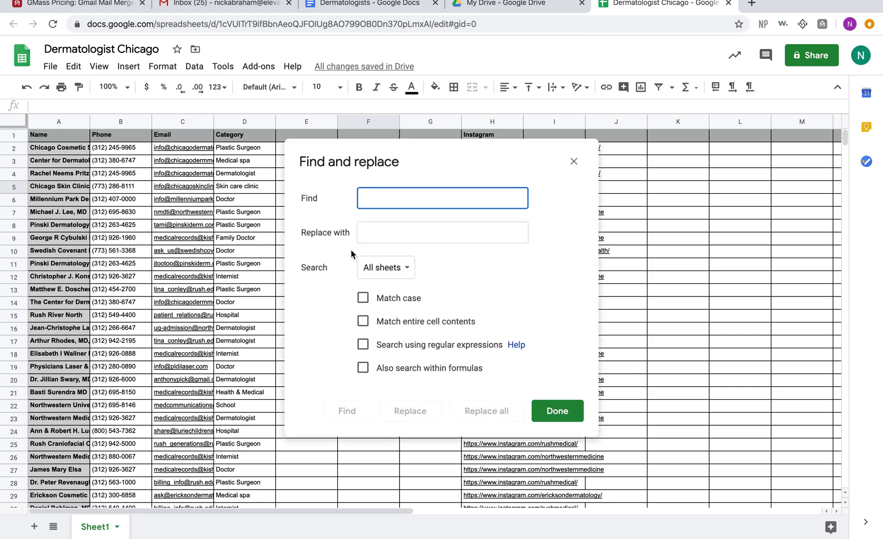
{"action": "left_click_drag", "start_coordinate": [464, 185], "coordinate": [266, 215]}
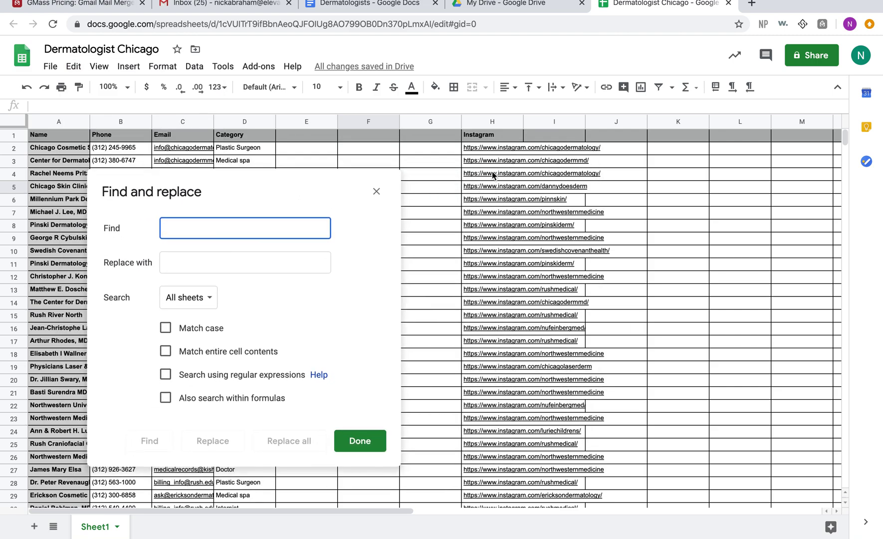
{"action": "left_click", "coordinate": [506, 164]}
{"action": "left_click_drag", "start_coordinate": [136, 106], "coordinate": [30, 106]}
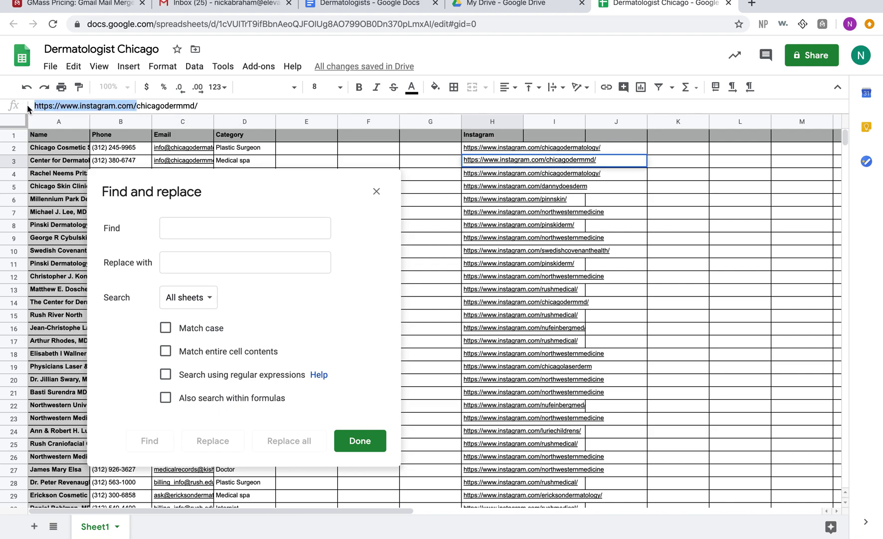
{"action": "key", "text": "super+c"}
{"action": "left_click", "coordinate": [258, 220]}
{"action": "key", "text": "super+v"}
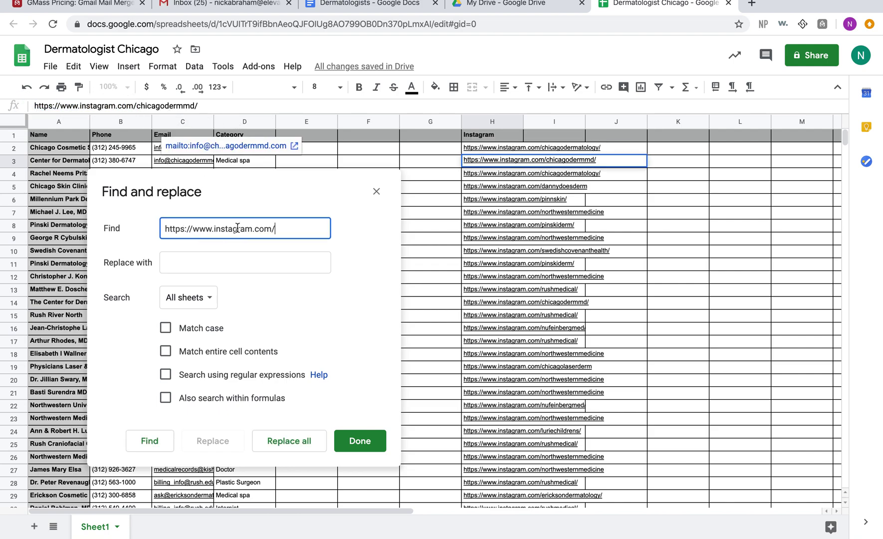
Replace it with @ across all sheets, all match options ticked, changing two instances.
{"action": "left_click", "coordinate": [260, 267]}
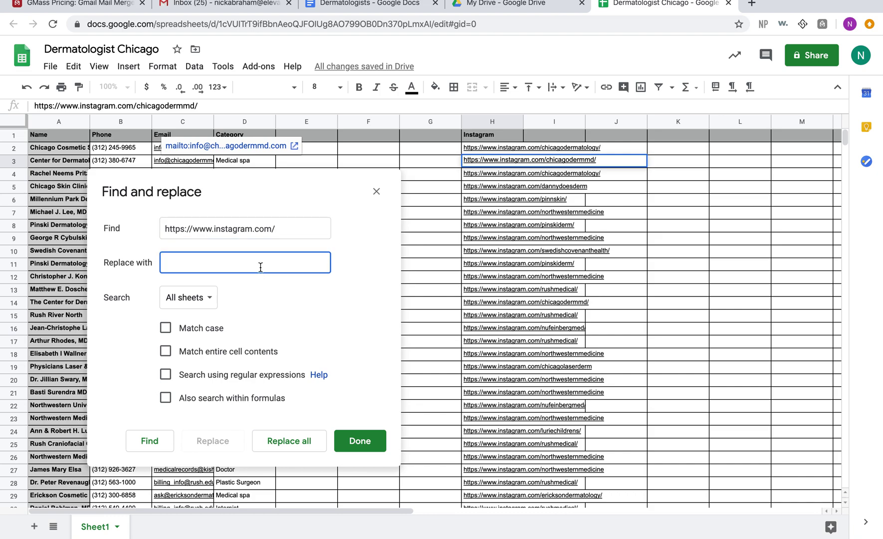
{"action": "type", "text": "@"}
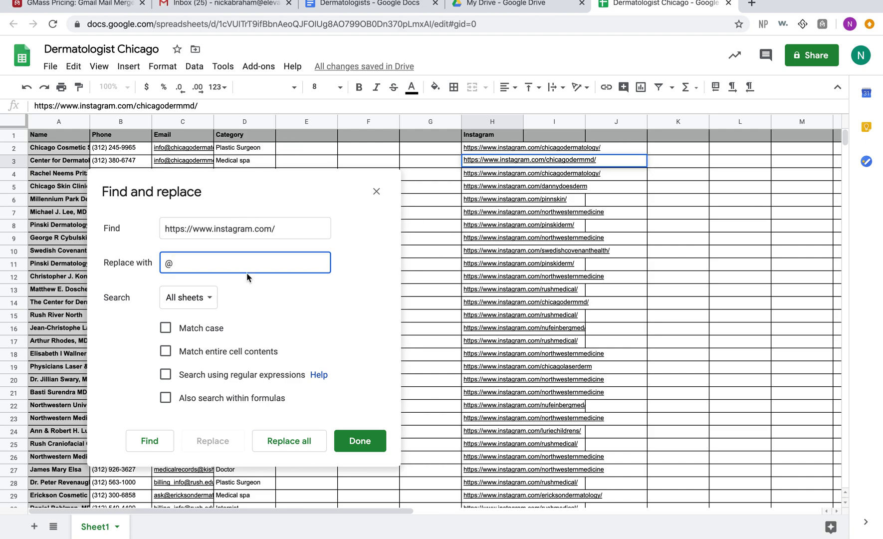
{"action": "left_click", "coordinate": [167, 328]}
{"action": "left_click", "coordinate": [167, 351]}
{"action": "left_click", "coordinate": [167, 375]}
{"action": "left_click", "coordinate": [168, 398]}
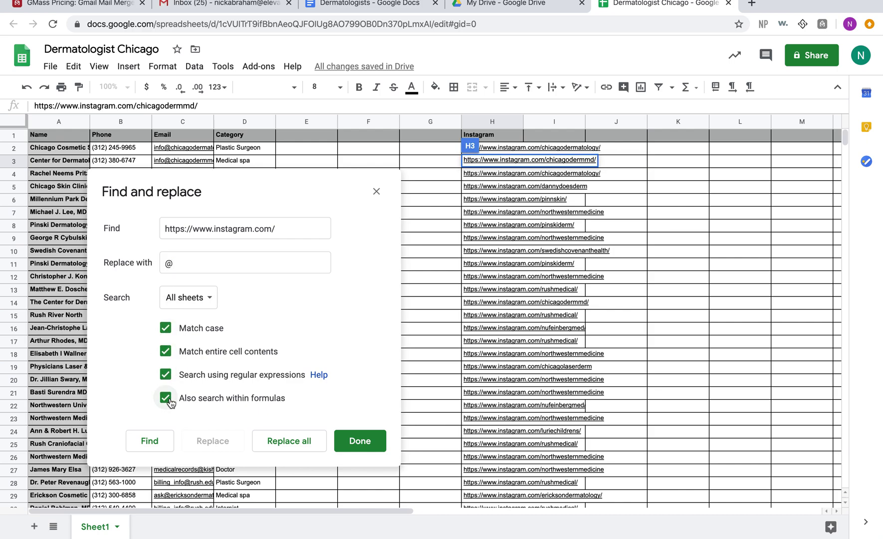
{"action": "left_click", "coordinate": [290, 441]}
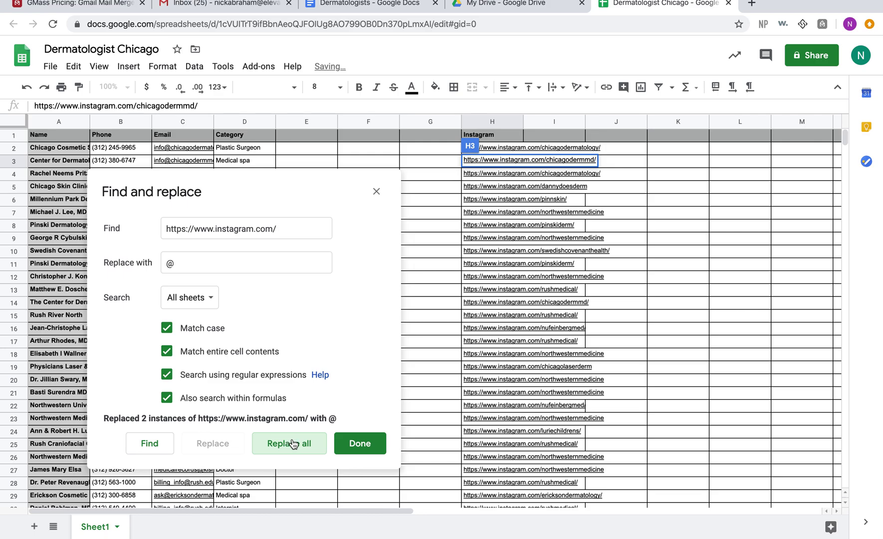
{"action": "left_click", "coordinate": [342, 443]}
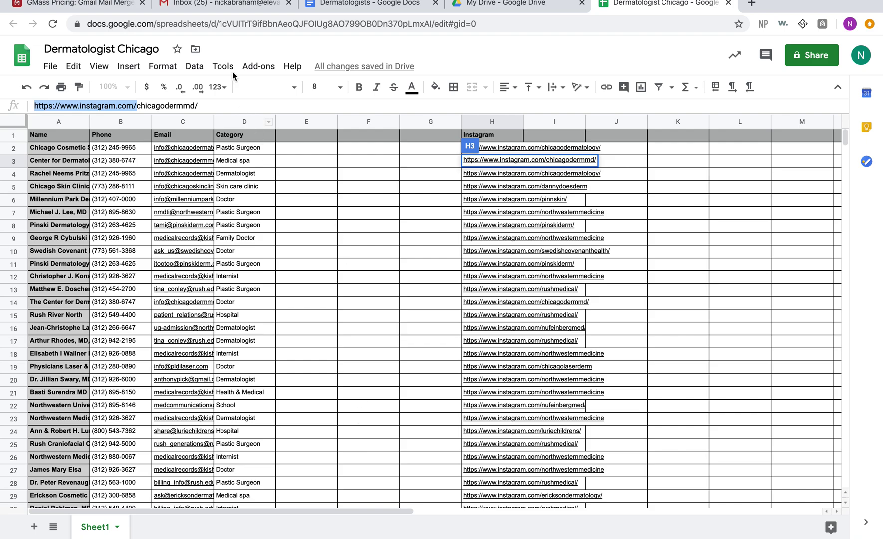
Select empty cell G5 and browse the Insert menu options.
{"action": "left_click", "coordinate": [400, 188]}
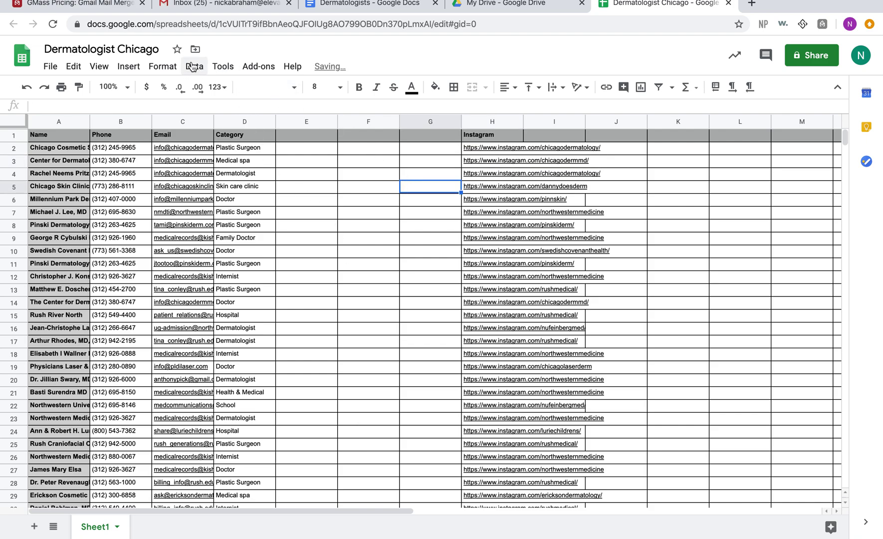
{"action": "left_click", "coordinate": [134, 66]}
{"action": "mouse_move", "coordinate": [156, 66]}
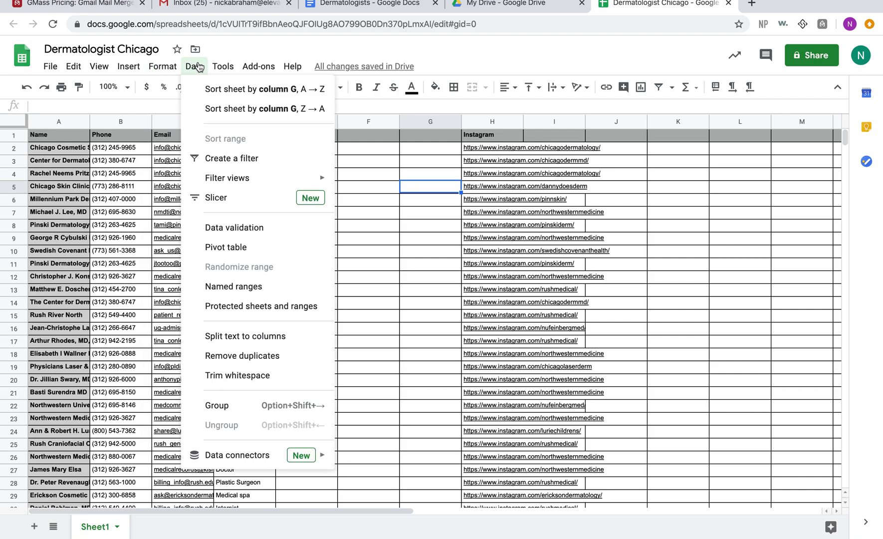
{"action": "mouse_move", "coordinate": [238, 187]}
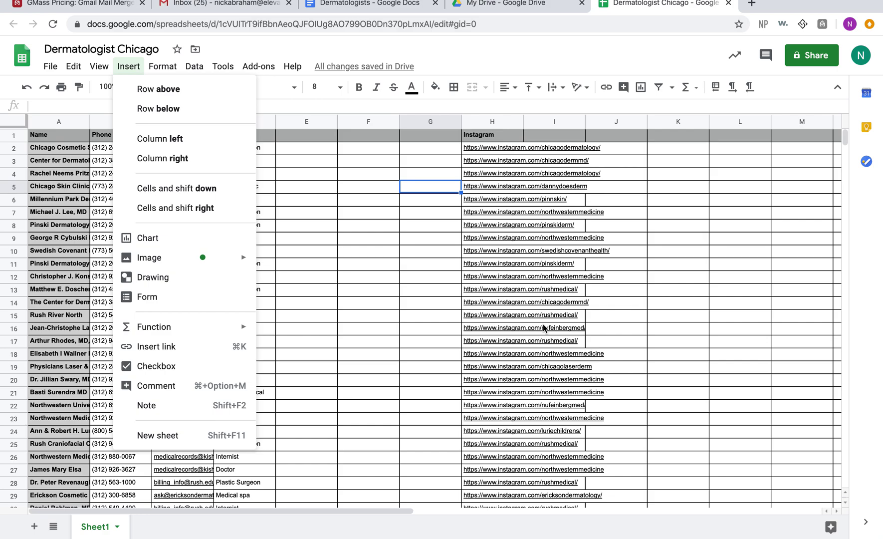
{"action": "scroll", "coordinate": [545, 330], "scroll_direction": "down", "scroll_amount": 3}
Select G21, then in the Dermatologists script select the blank after 'Hey'.
{"action": "left_click", "coordinate": [422, 341]}
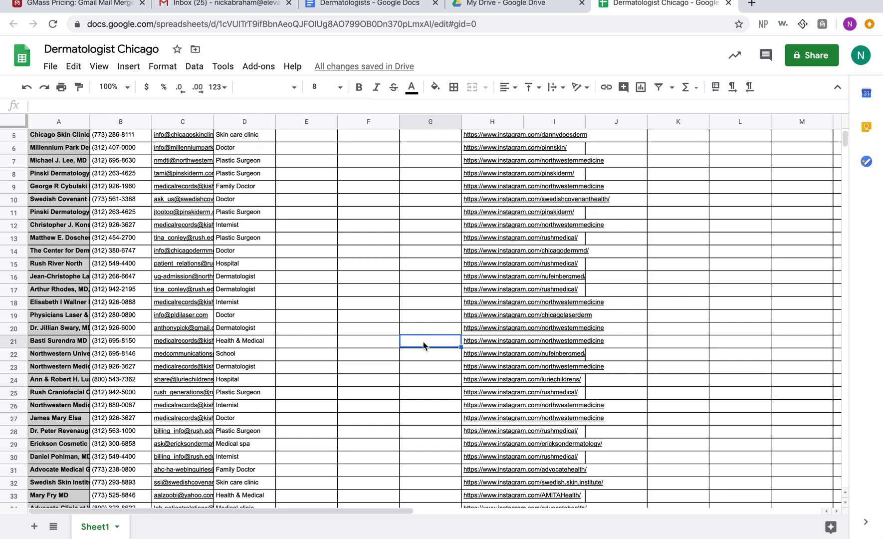
{"action": "left_click", "coordinate": [387, 5]}
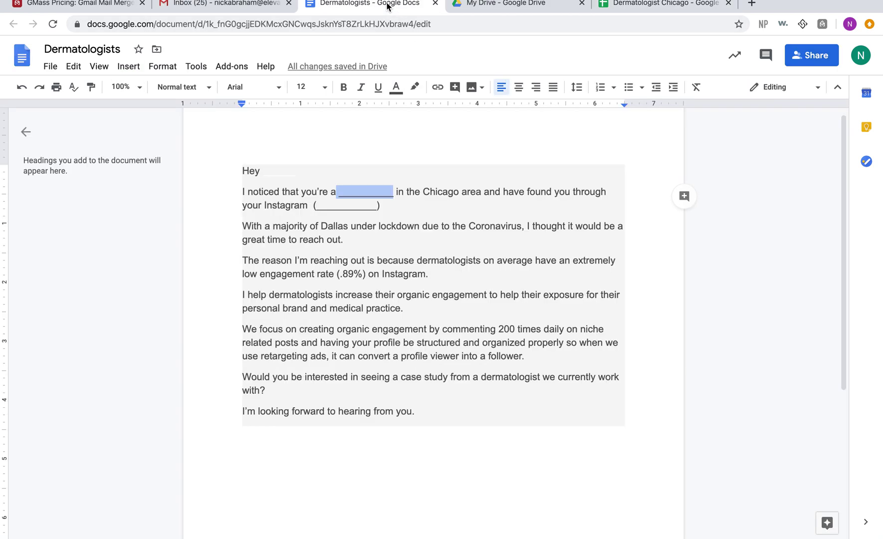
{"action": "left_click", "coordinate": [416, 191]}
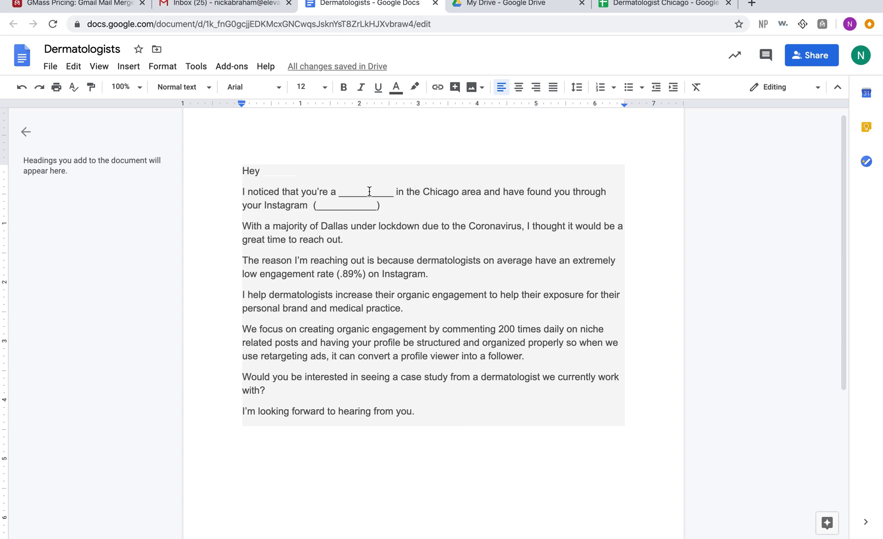
{"action": "left_click_drag", "start_coordinate": [271, 171], "coordinate": [329, 172]}
{"action": "left_click", "coordinate": [309, 171]}
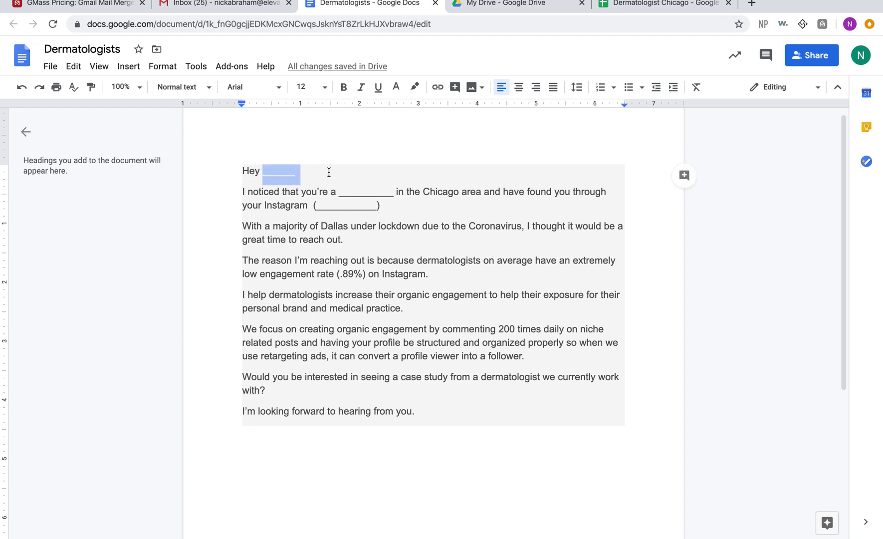
Compare the script against the contact list spreadsheet and the My Drive listing.
{"action": "left_click", "coordinate": [623, 10]}
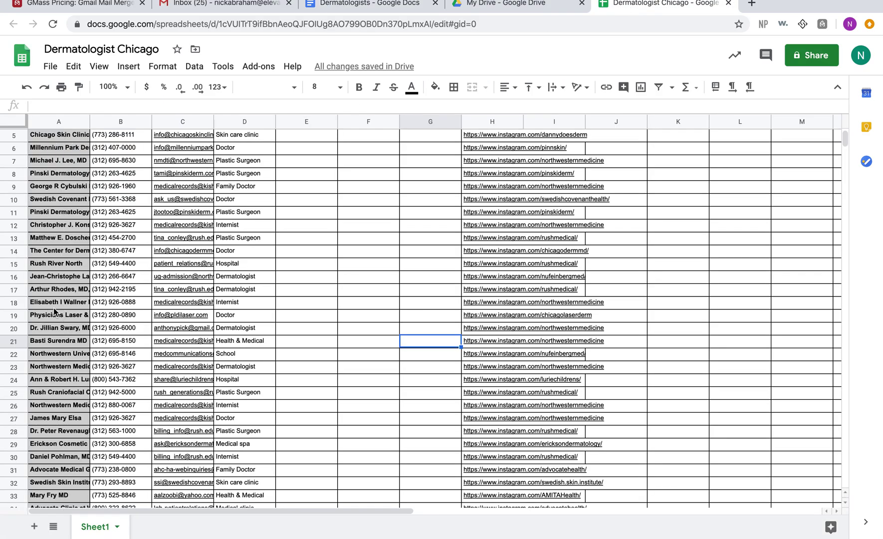
{"action": "left_click", "coordinate": [518, 4]}
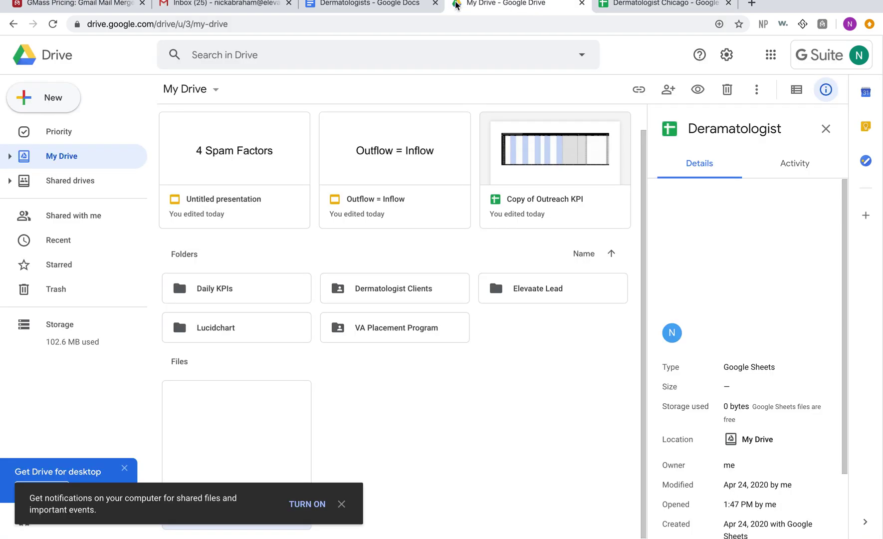
{"action": "left_click", "coordinate": [373, 4]}
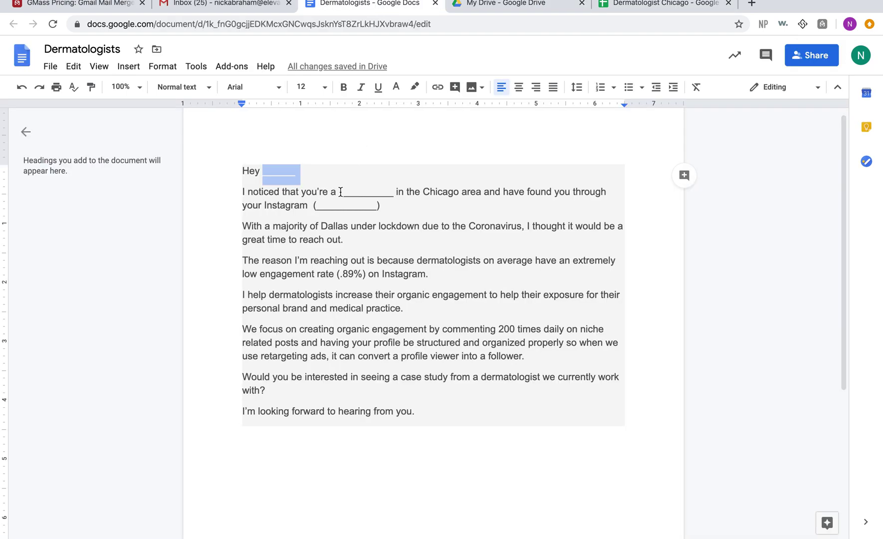
{"action": "left_click", "coordinate": [677, 6]}
{"action": "scroll", "coordinate": [220, 192], "scroll_direction": "up", "scroll_amount": 2}
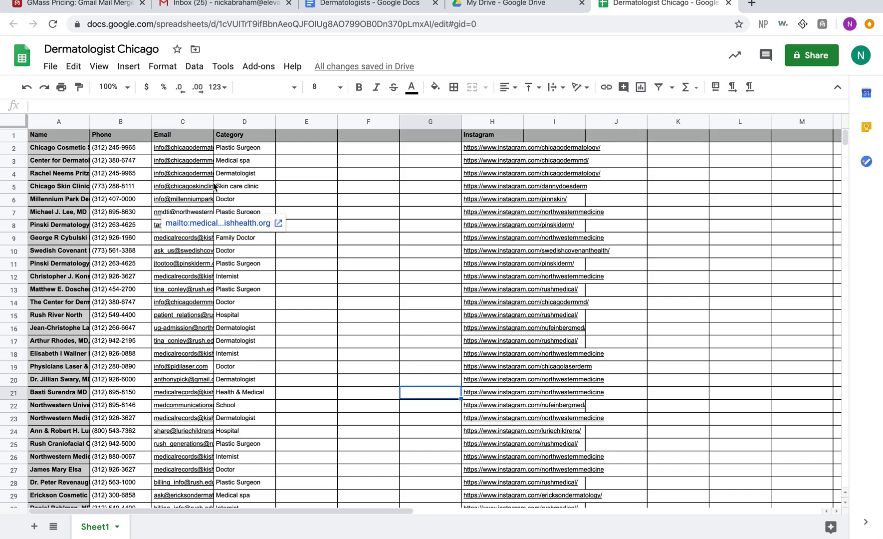
{"action": "scroll", "coordinate": [282, 414], "scroll_direction": "down", "scroll_amount": 2}
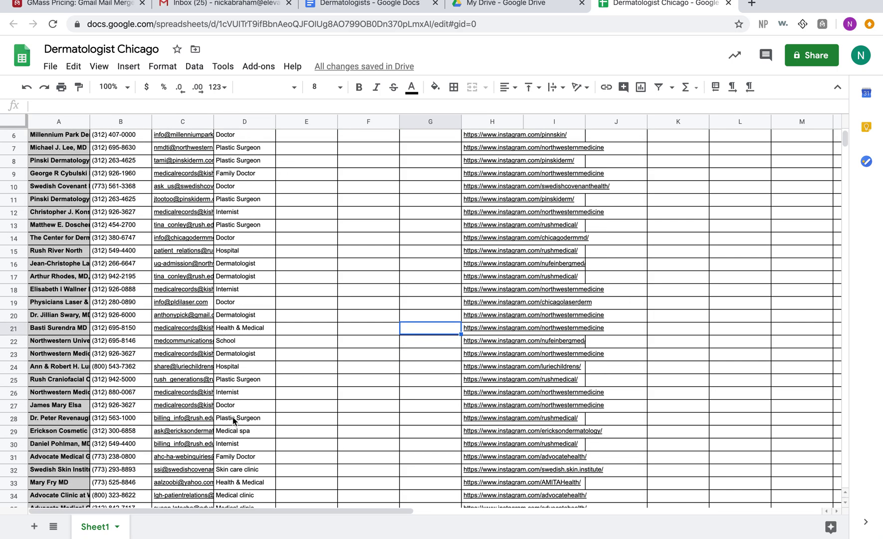
{"action": "left_click", "coordinate": [561, 7]}
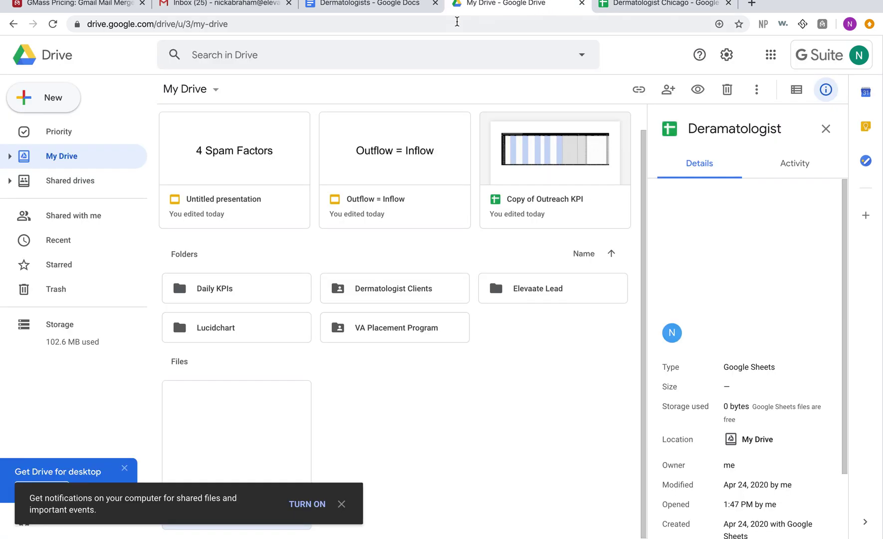
{"action": "left_click", "coordinate": [398, 6]}
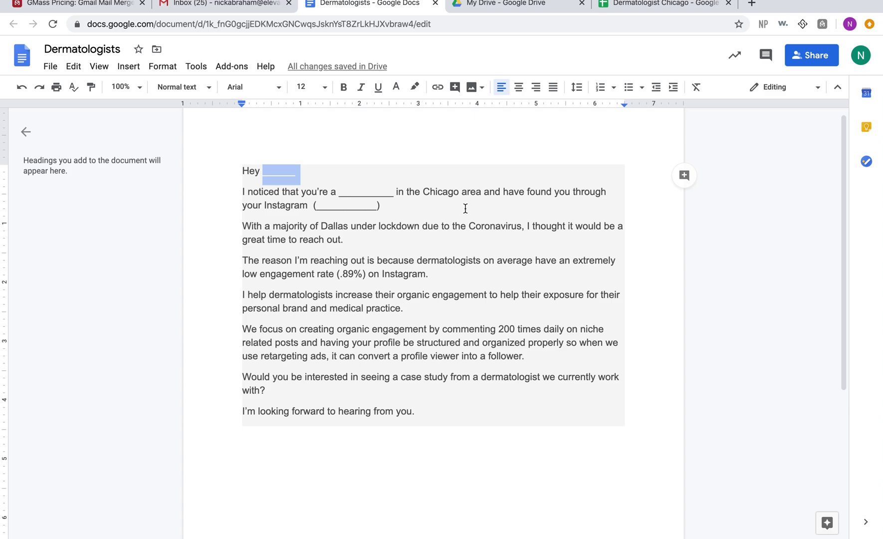
{"action": "left_click", "coordinate": [635, 5]}
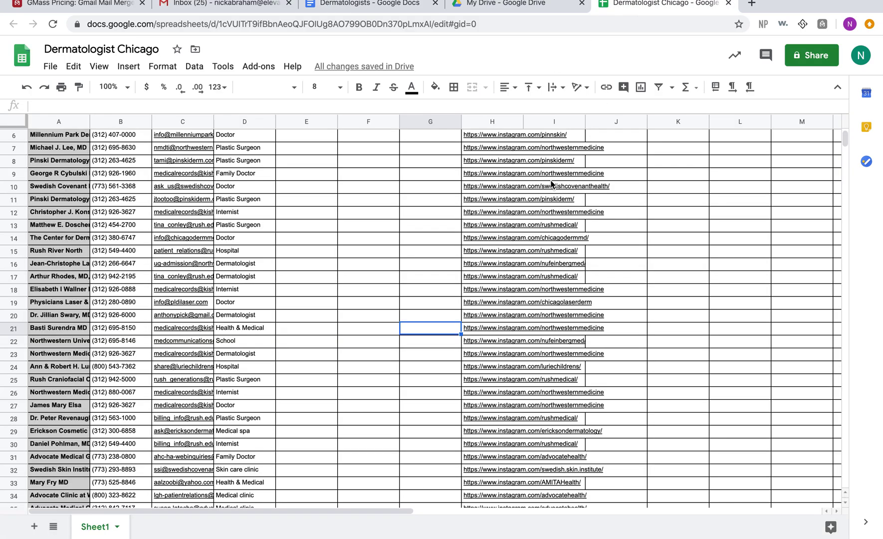
{"action": "scroll", "coordinate": [551, 184], "scroll_direction": "up", "scroll_amount": 2}
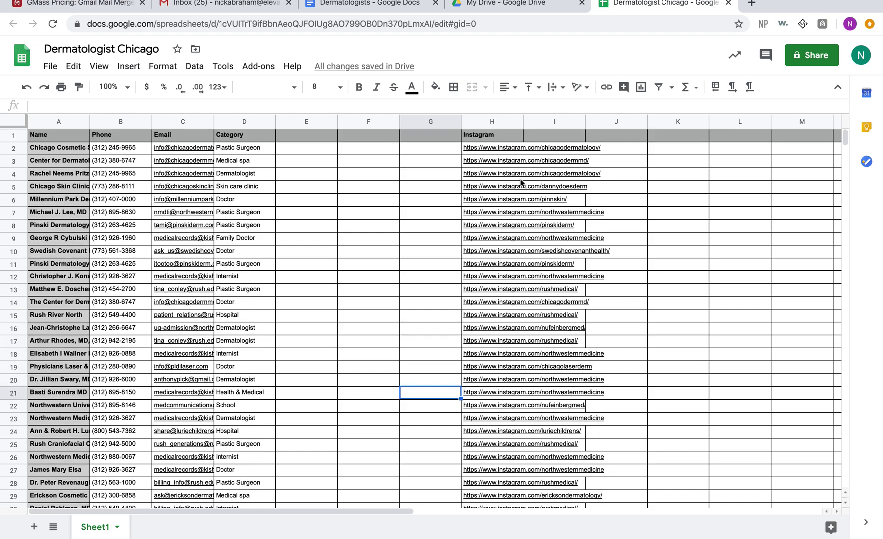
{"action": "left_click", "coordinate": [505, 9]}
{"action": "left_click", "coordinate": [403, 13]}
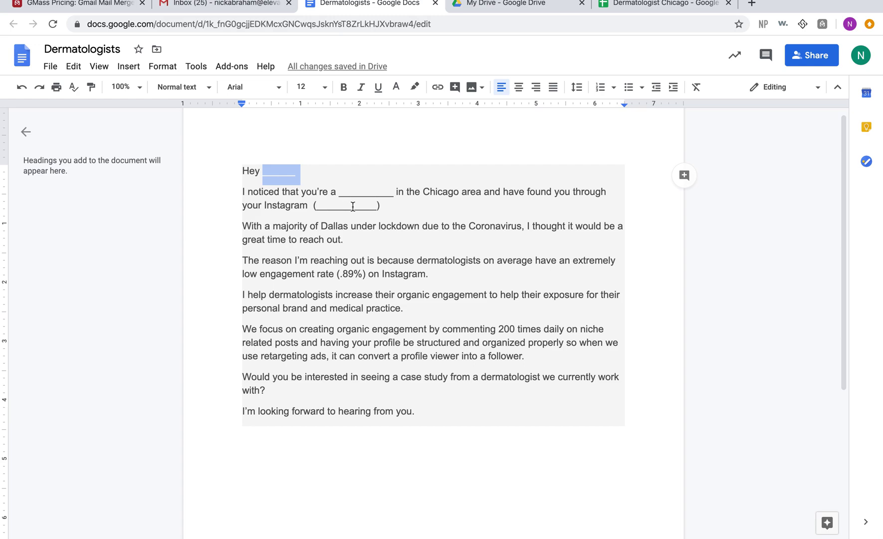
Change Dallas to Chicago and replace both dermatologist mentions with underscore blanks.
{"action": "left_click_drag", "start_coordinate": [321, 226], "coordinate": [347, 225]}
{"action": "type", "text": "Chicago"}
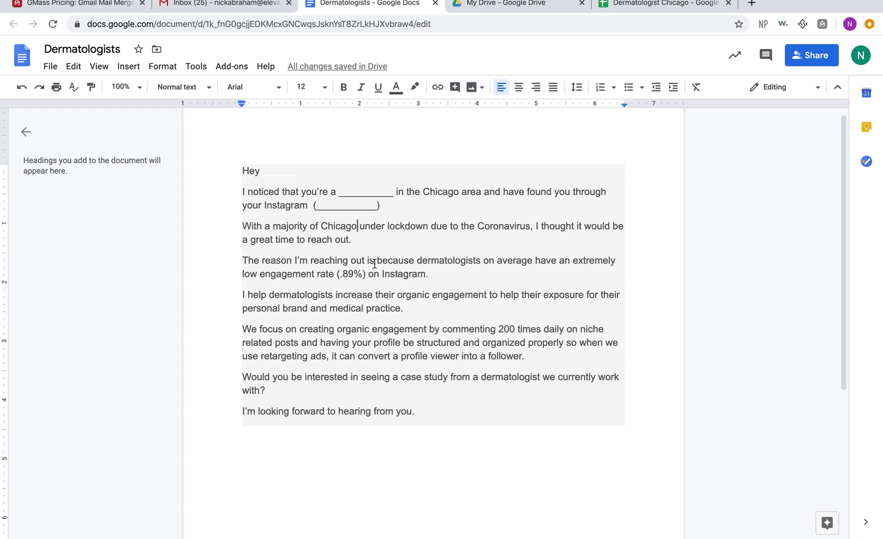
{"action": "left_click_drag", "start_coordinate": [418, 260], "coordinate": [481, 260]}
{"action": "type", "text": "______"}
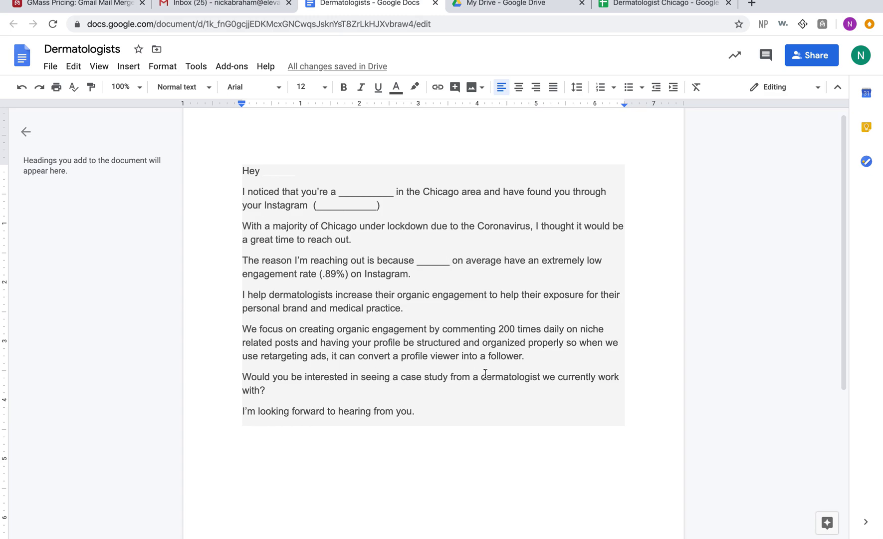
{"action": "left_click_drag", "start_coordinate": [482, 376], "coordinate": [541, 374]}
{"action": "type", "text": "__"}
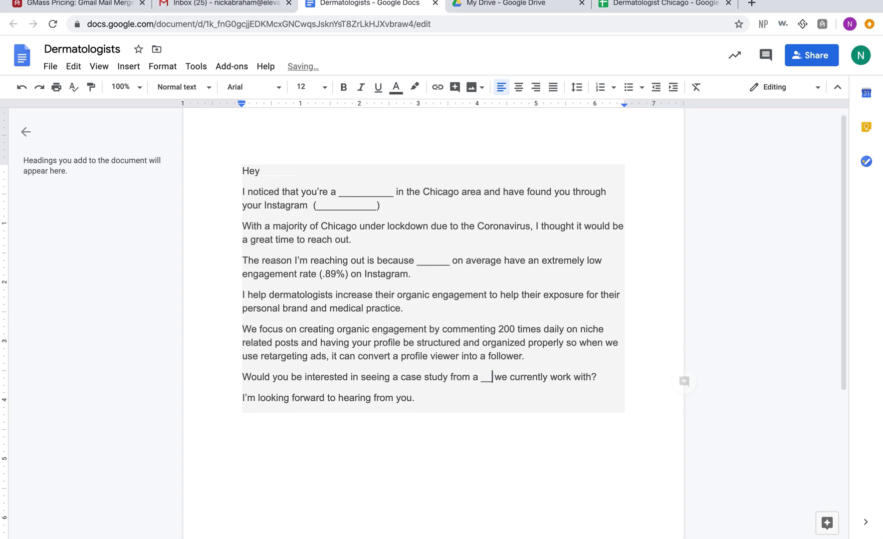
{"action": "type", "text": "_____"}
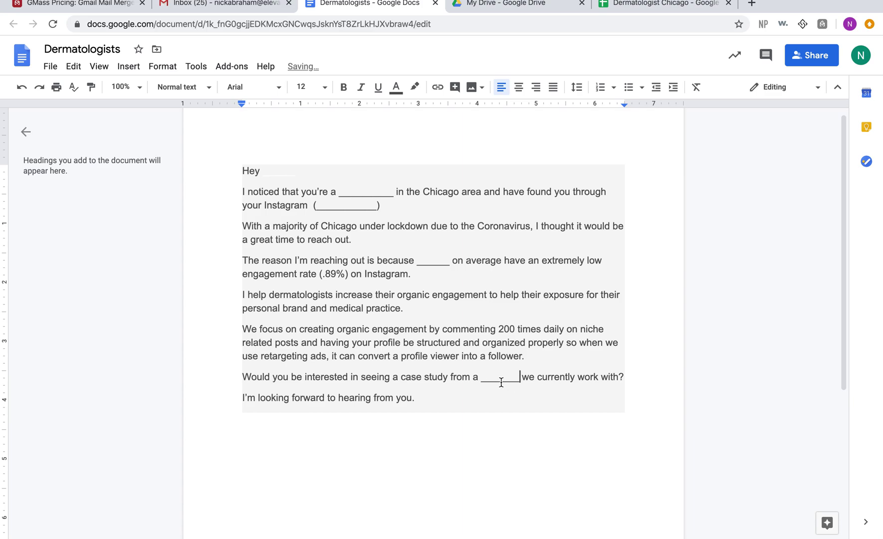
{"action": "left_click", "coordinate": [645, 5]}
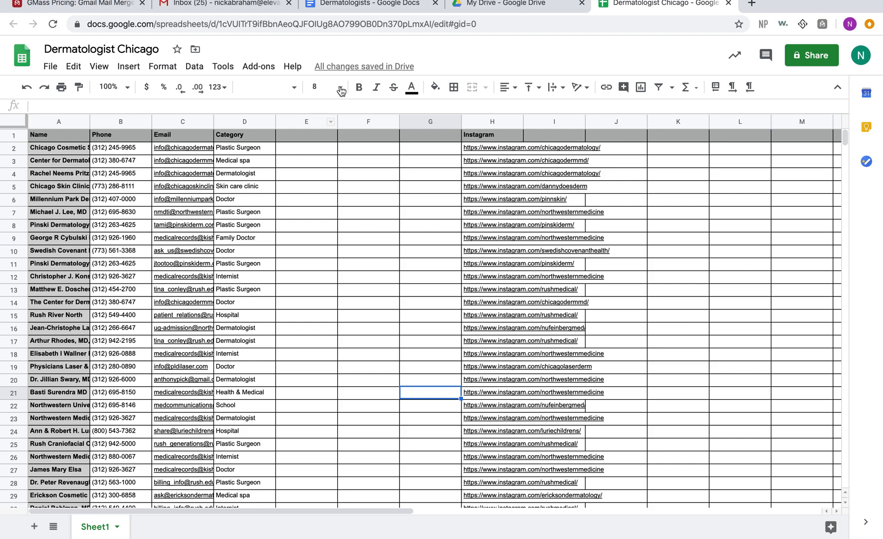
{"action": "left_click", "coordinate": [379, 5]}
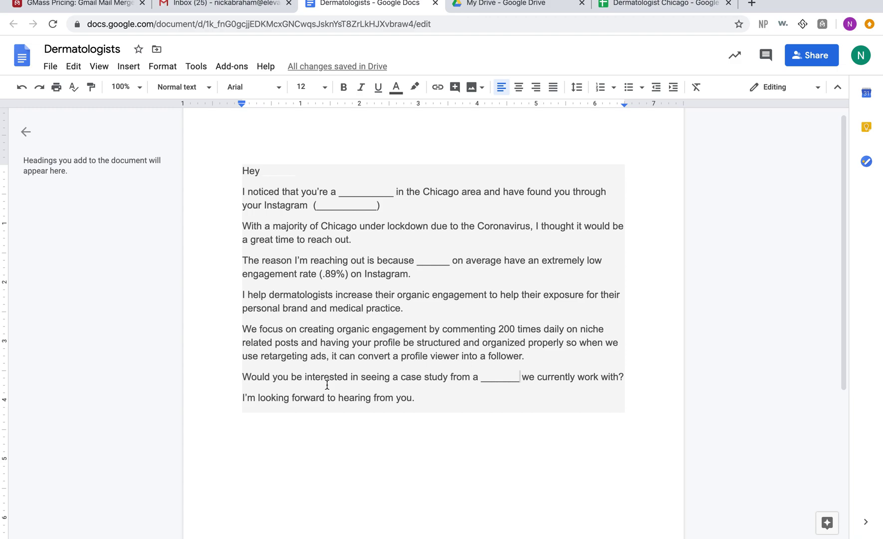
Recheck the contact list and script, then show the '{Name} Instagram Engagement Issues' Gmail draft.
{"action": "left_click", "coordinate": [644, 6]}
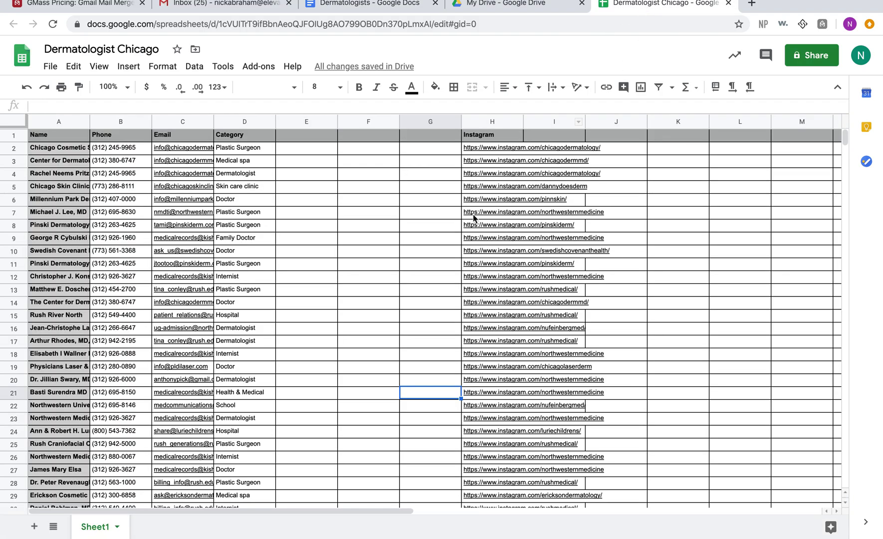
{"action": "left_click", "coordinate": [379, 6]}
{"action": "left_click", "coordinate": [225, 4]}
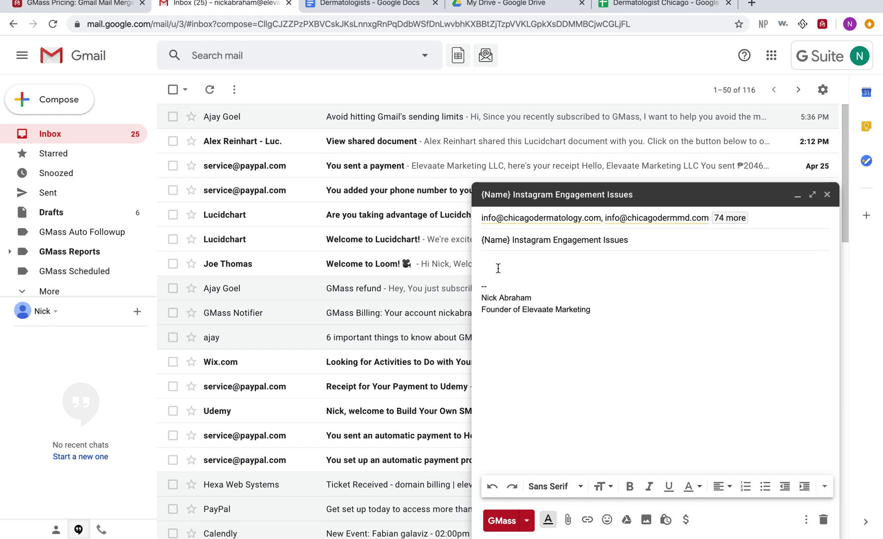
Copy the Dermatologists outreach letter from the Google Doc into the email body.
{"action": "left_click", "coordinate": [369, 4]}
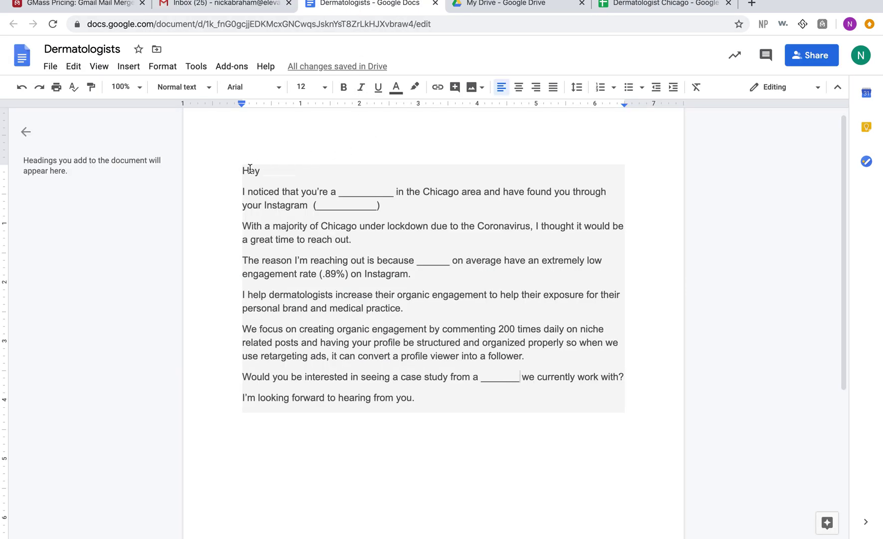
{"action": "left_click_drag", "start_coordinate": [243, 170], "coordinate": [564, 400]}
{"action": "key", "text": "super+c"}
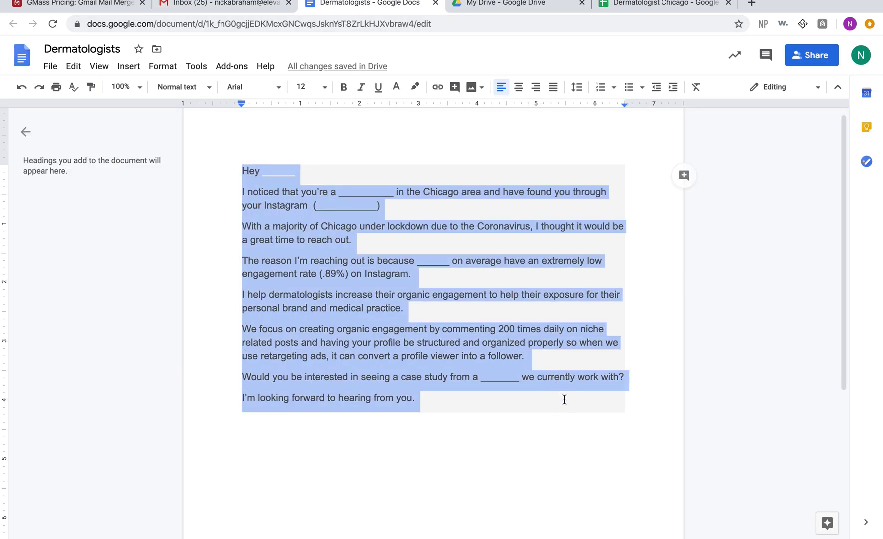
{"action": "left_click", "coordinate": [220, 4]}
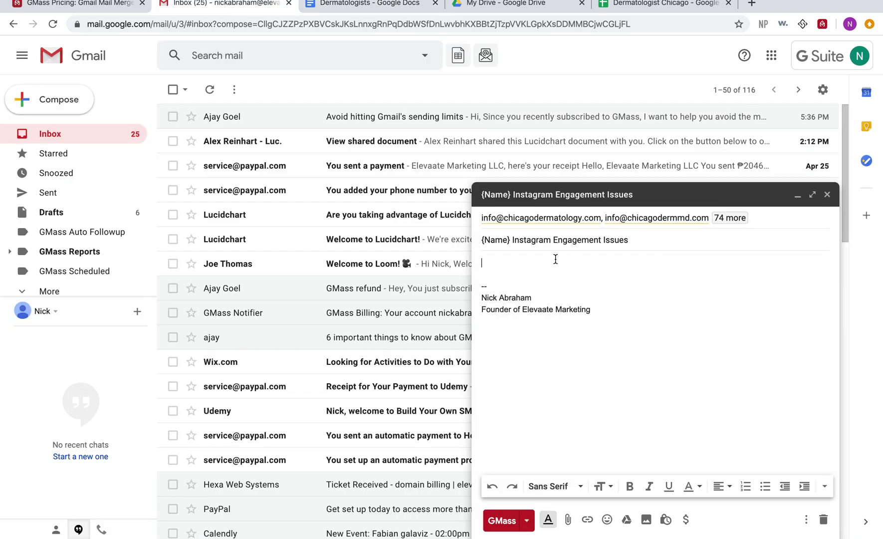
{"action": "key", "text": "super+v"}
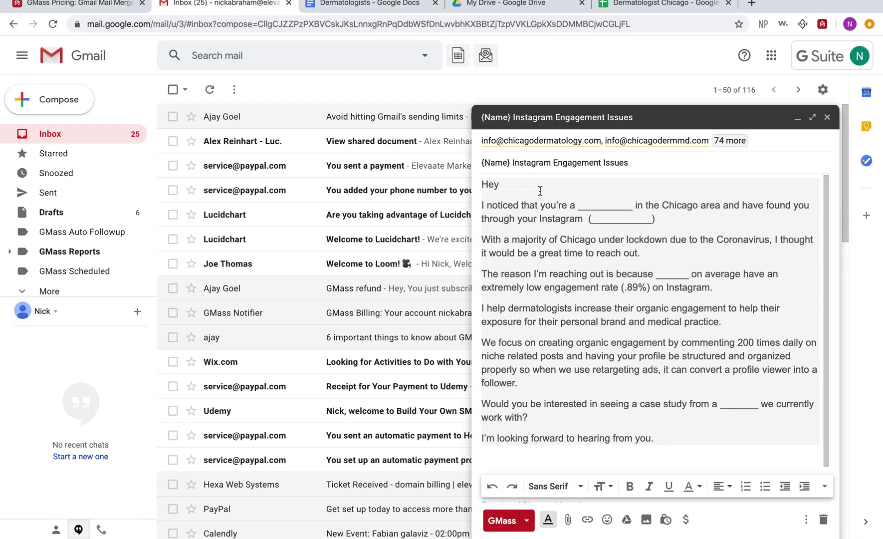
Delete the category blank after 'you're a' in the pasted letter.
{"action": "left_click", "coordinate": [363, 5]}
{"action": "left_click", "coordinate": [377, 150]}
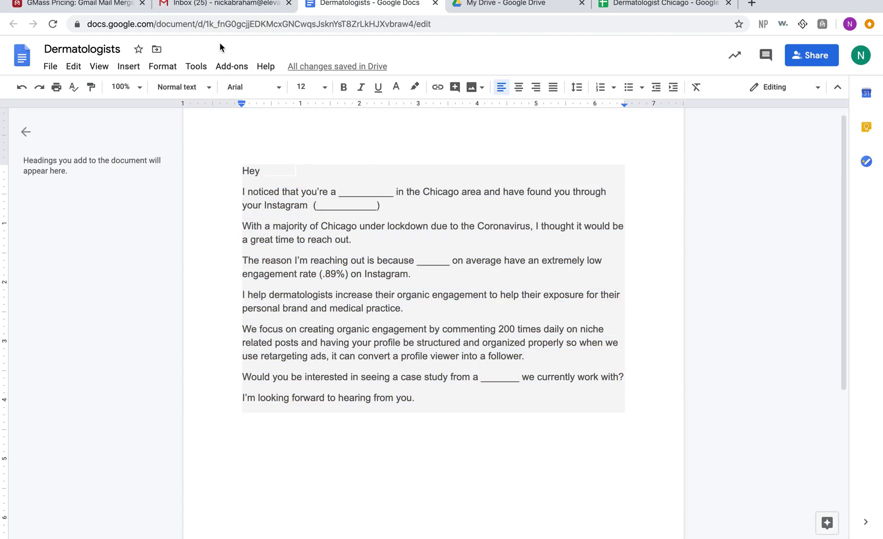
{"action": "left_click", "coordinate": [240, 10]}
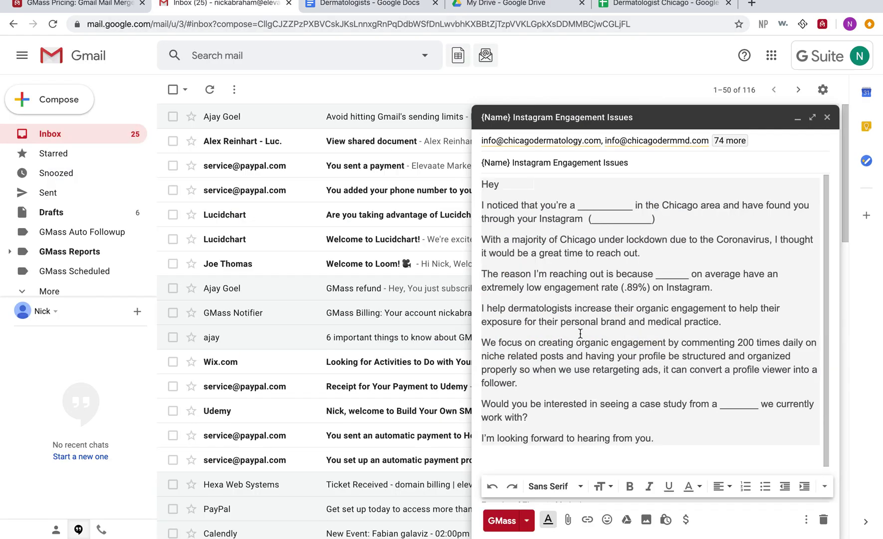
{"action": "left_click_drag", "start_coordinate": [658, 438], "coordinate": [687, 382]}
{"action": "left_click_drag", "start_coordinate": [634, 201], "coordinate": [577, 205]}
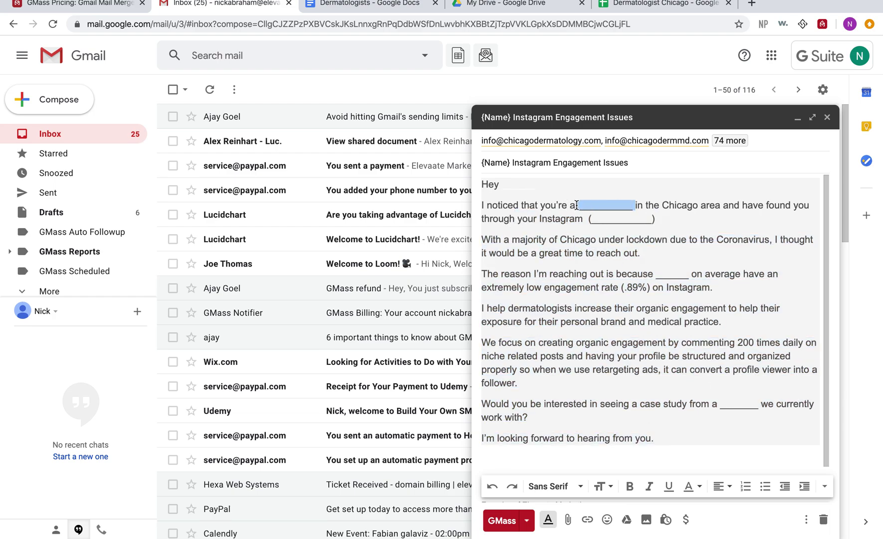
{"action": "key", "text": "BackSpace"}
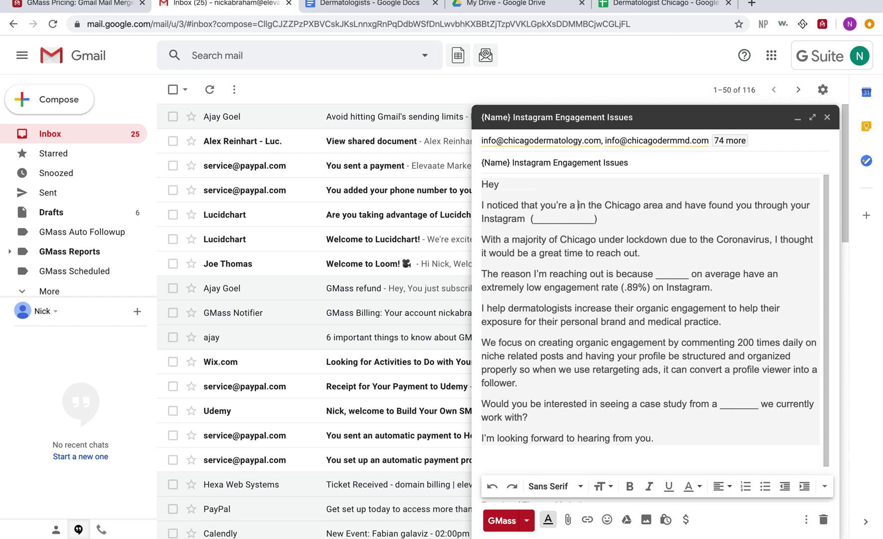
{"action": "left_click", "coordinate": [527, 520]}
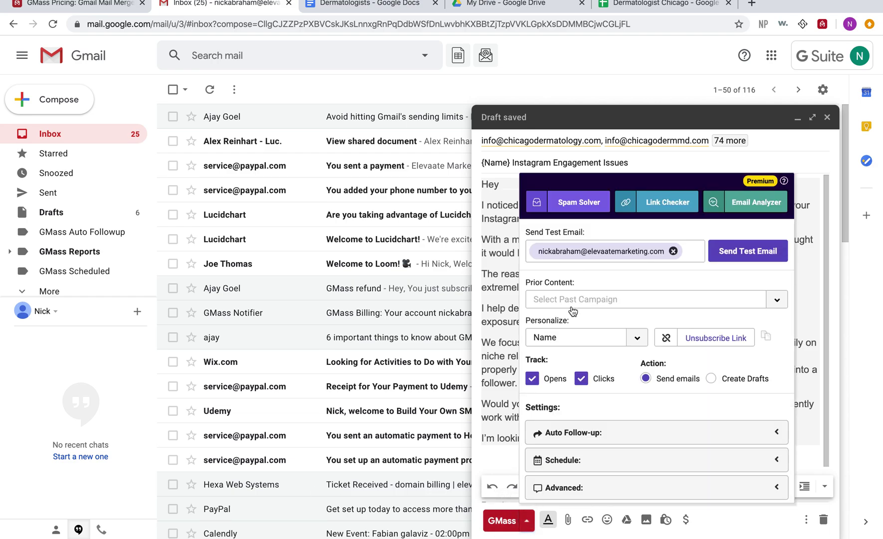
{"action": "left_click", "coordinate": [572, 340]}
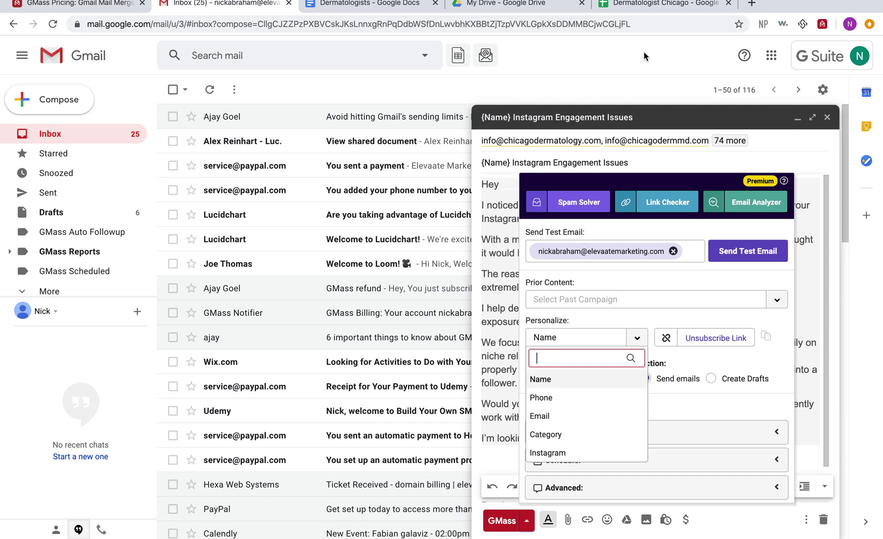
{"action": "left_click", "coordinate": [658, 6]}
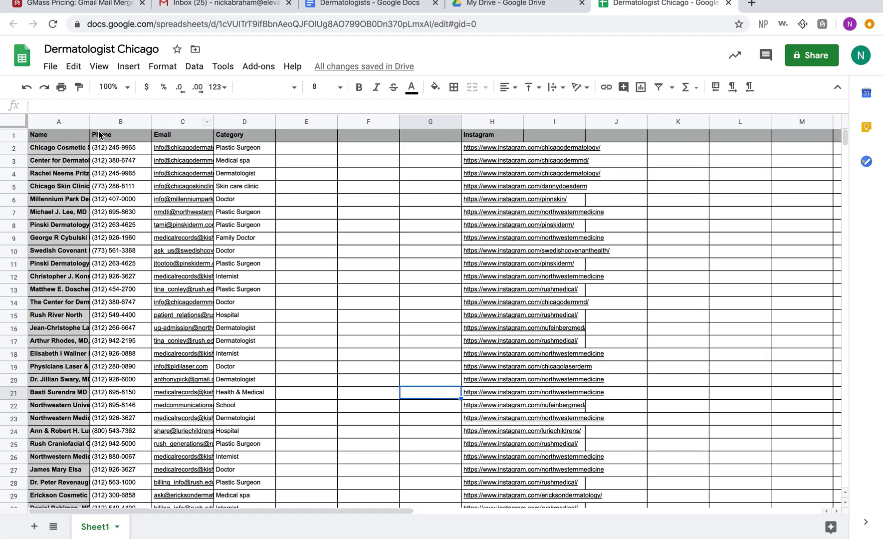
{"action": "left_click", "coordinate": [517, 6]}
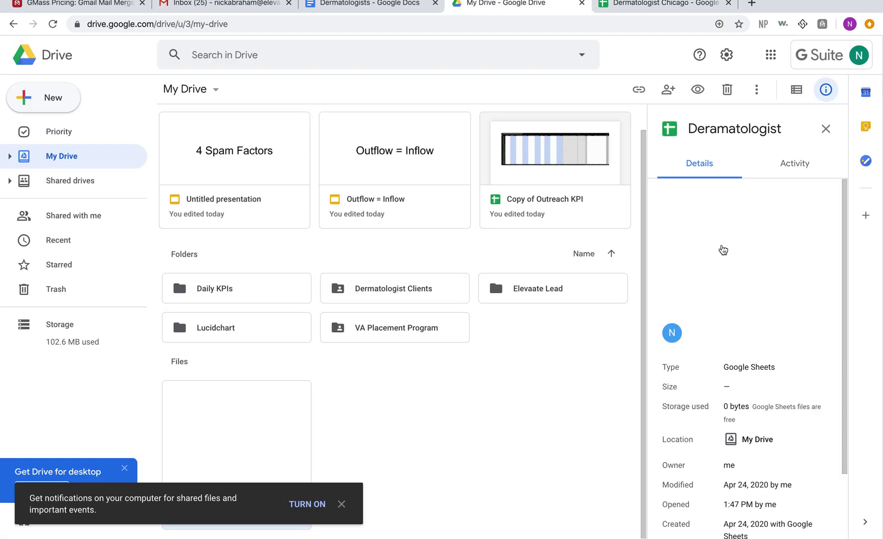
{"action": "left_click", "coordinate": [378, 9]}
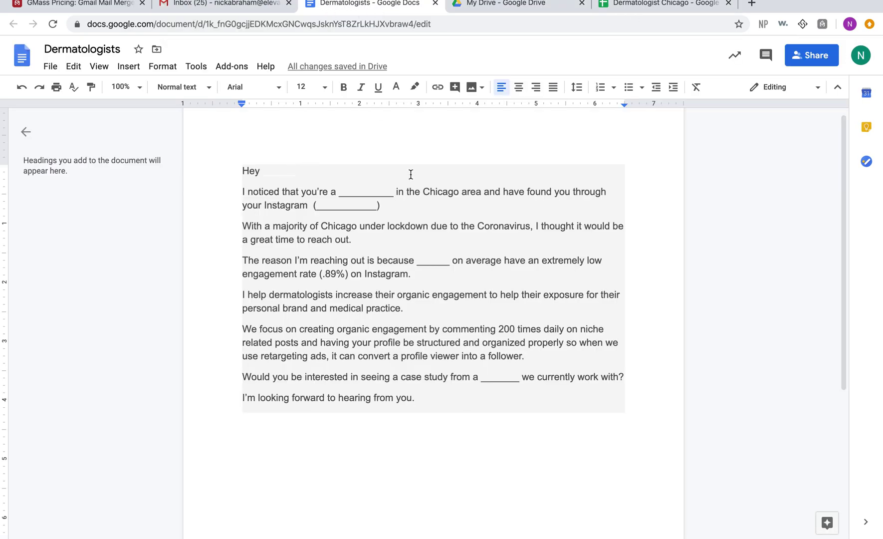
{"action": "left_click", "coordinate": [231, 6]}
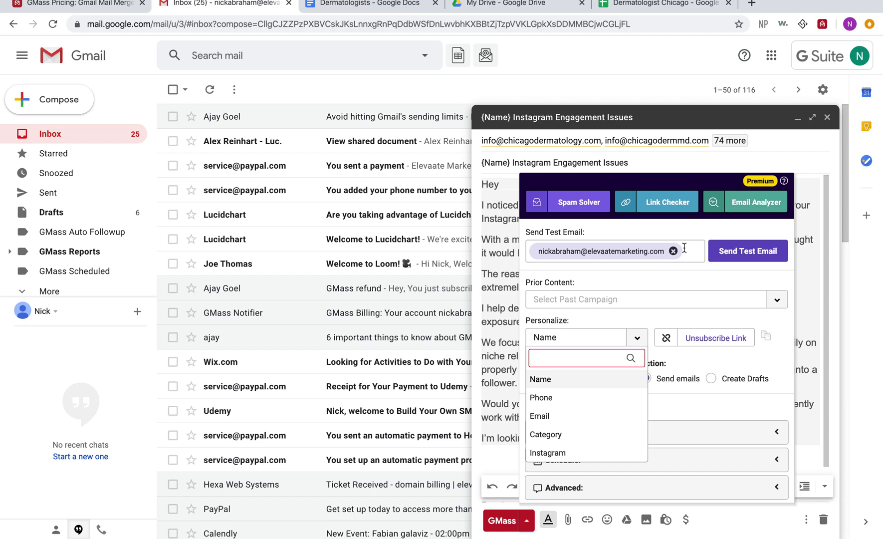
{"action": "left_click", "coordinate": [763, 164]}
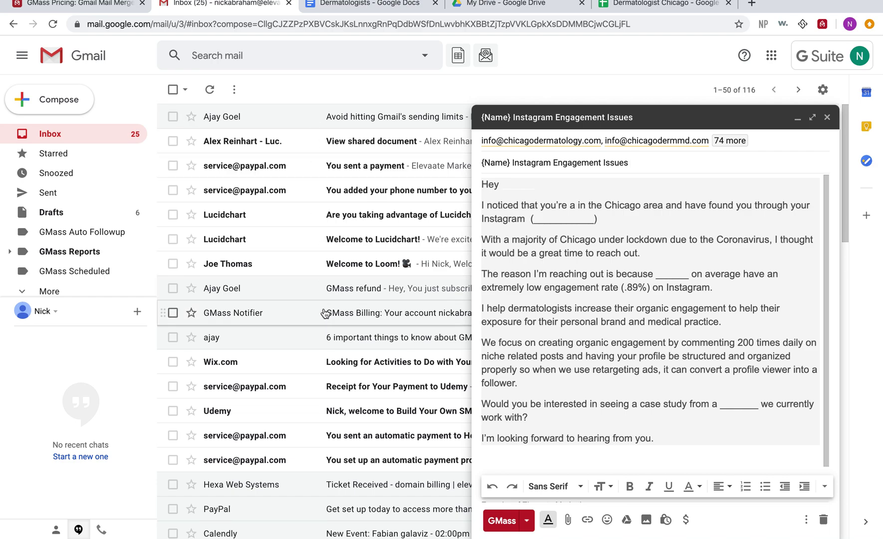
{"action": "left_click", "coordinate": [371, 297]}
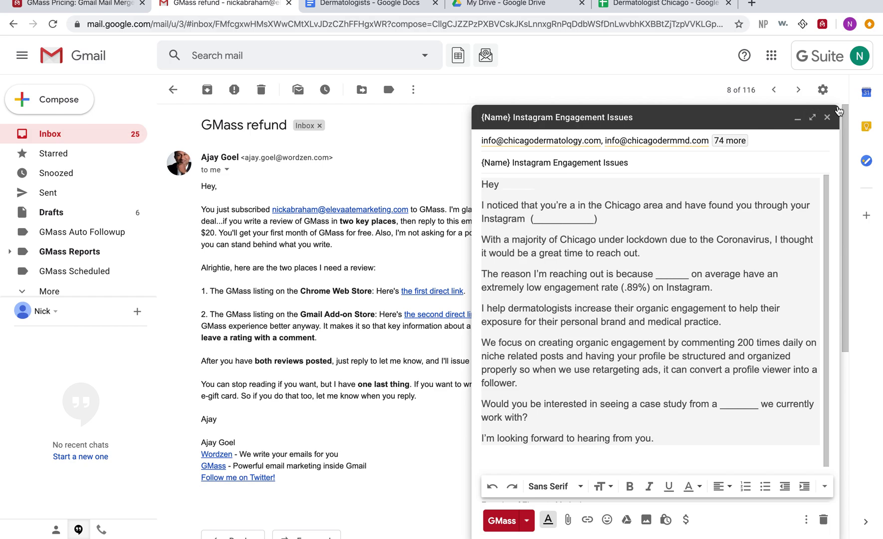
Close the campaign draft and return to the Dermatologist Chicago contact spreadsheet.
{"action": "left_click", "coordinate": [829, 118]}
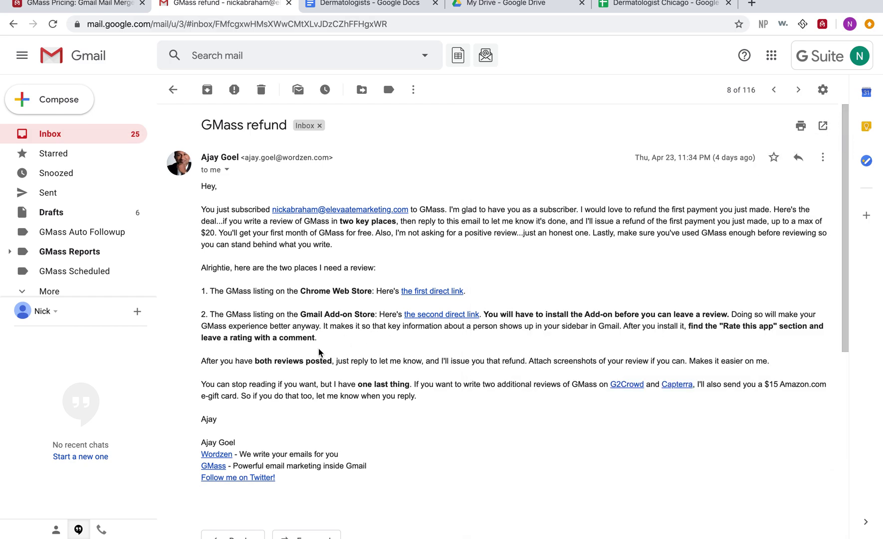
{"action": "scroll", "coordinate": [329, 364], "scroll_direction": "down", "scroll_amount": 2}
{"action": "scroll", "coordinate": [329, 363], "scroll_direction": "up", "scroll_amount": 2}
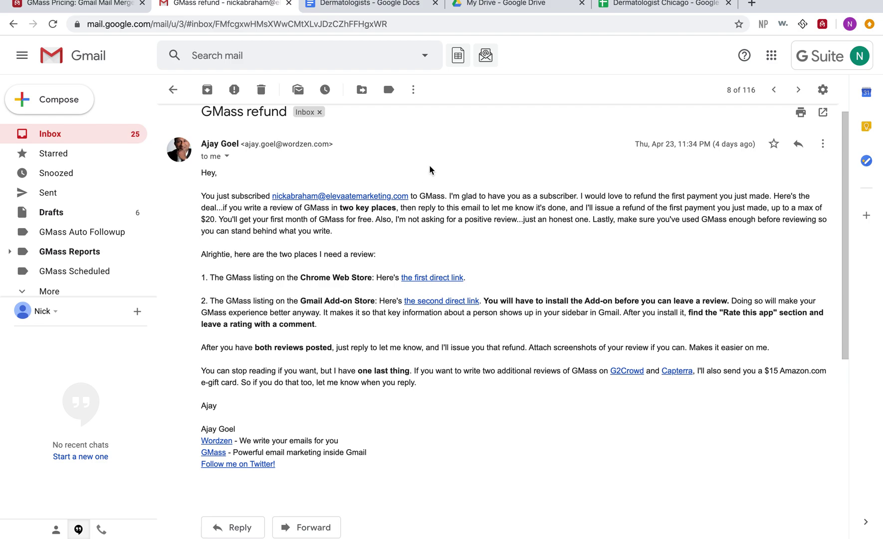
{"action": "left_click", "coordinate": [650, 5]}
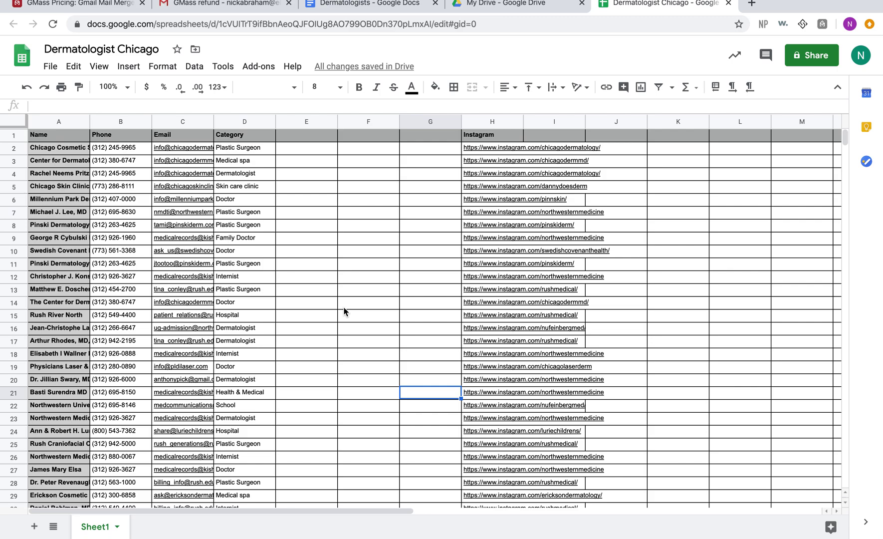
{"action": "left_click", "coordinate": [58, 4]}
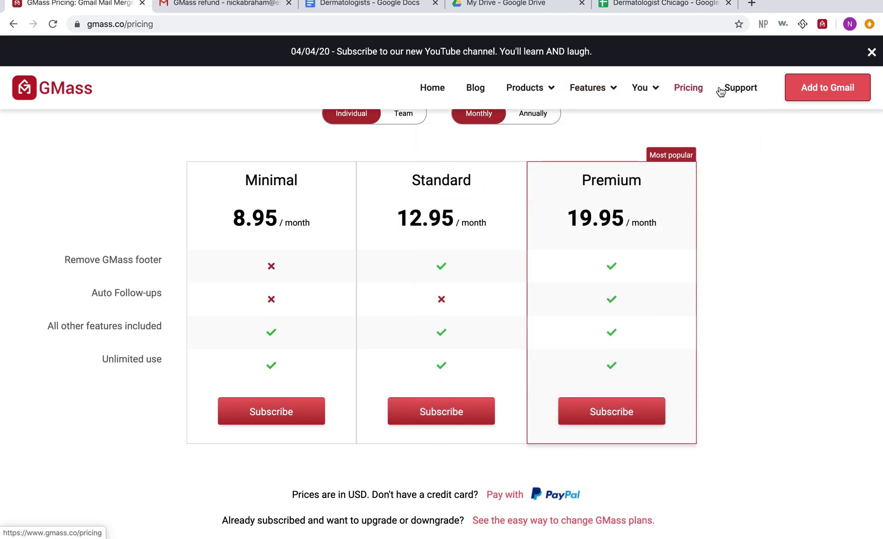
{"action": "left_click", "coordinate": [738, 89]}
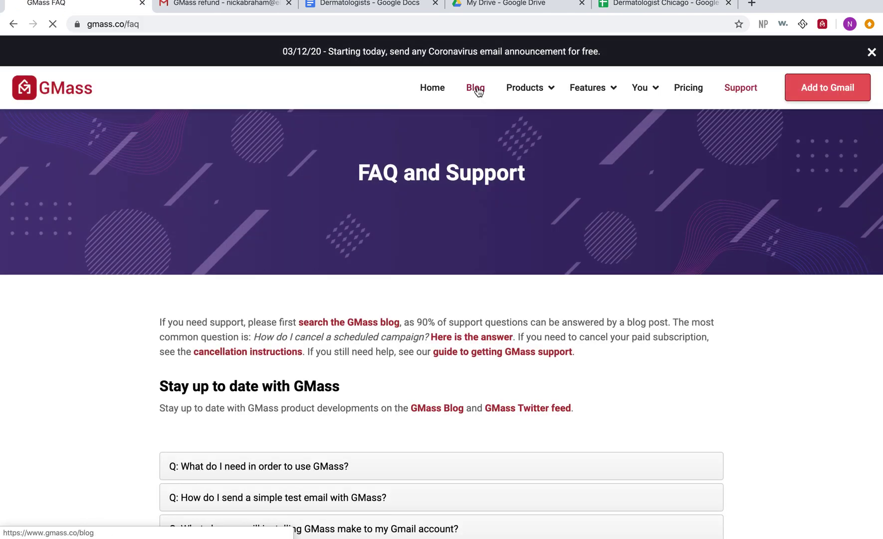
{"action": "left_click", "coordinate": [477, 91]}
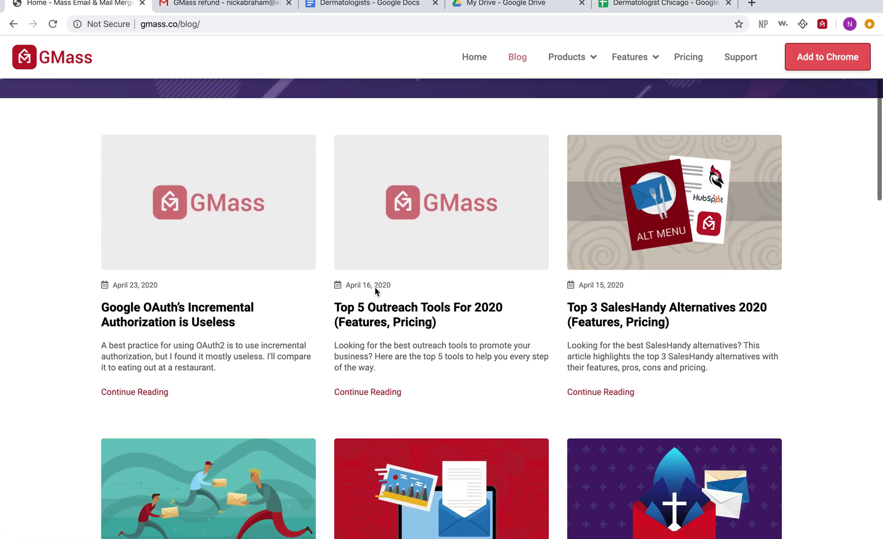
{"action": "scroll", "coordinate": [375, 289], "scroll_direction": "down", "scroll_amount": 1}
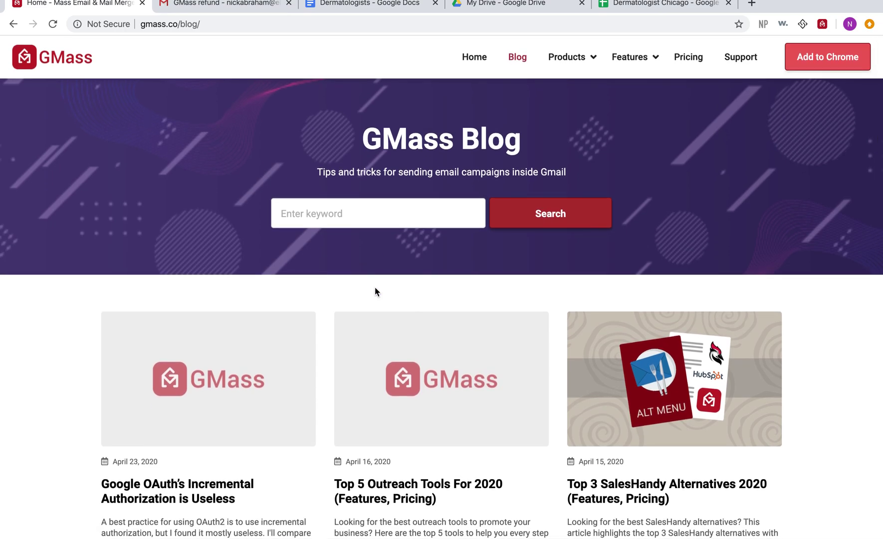
{"action": "left_click", "coordinate": [631, 4]}
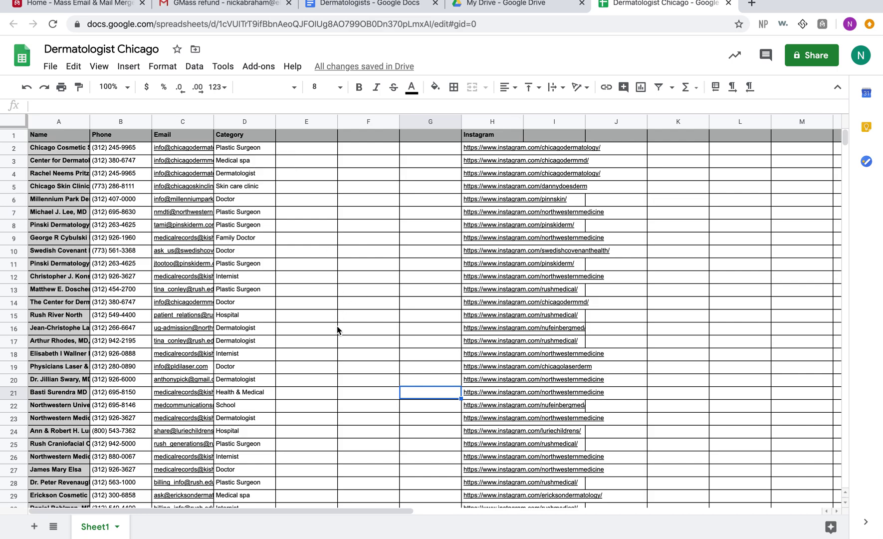
{"action": "key", "text": "ctrl+super+f"}
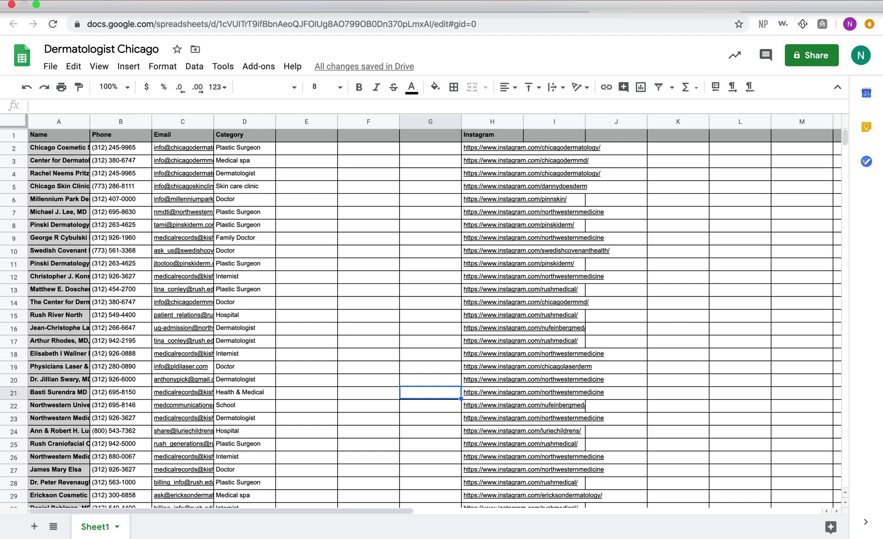